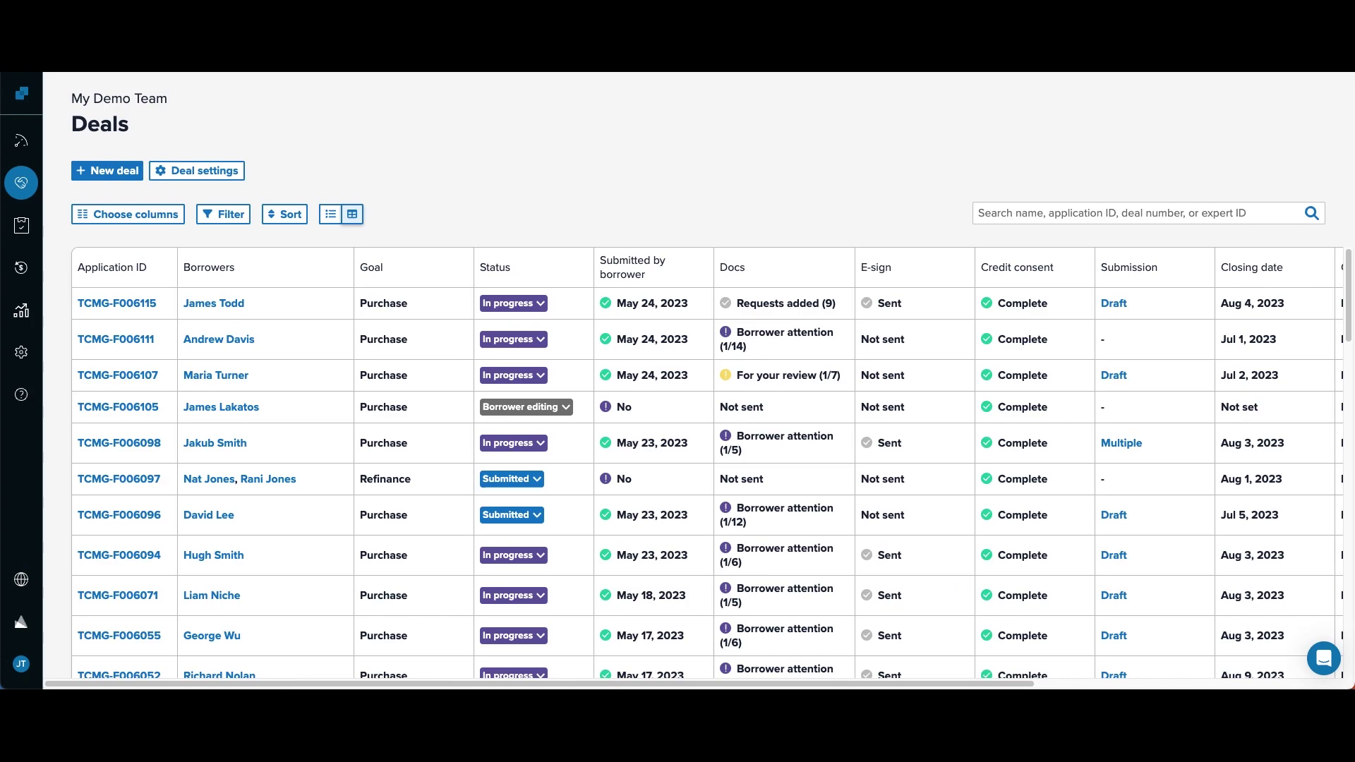
- Open the third deal's application from the Deals table
{"action": "left_click", "coordinate": [211, 380]}
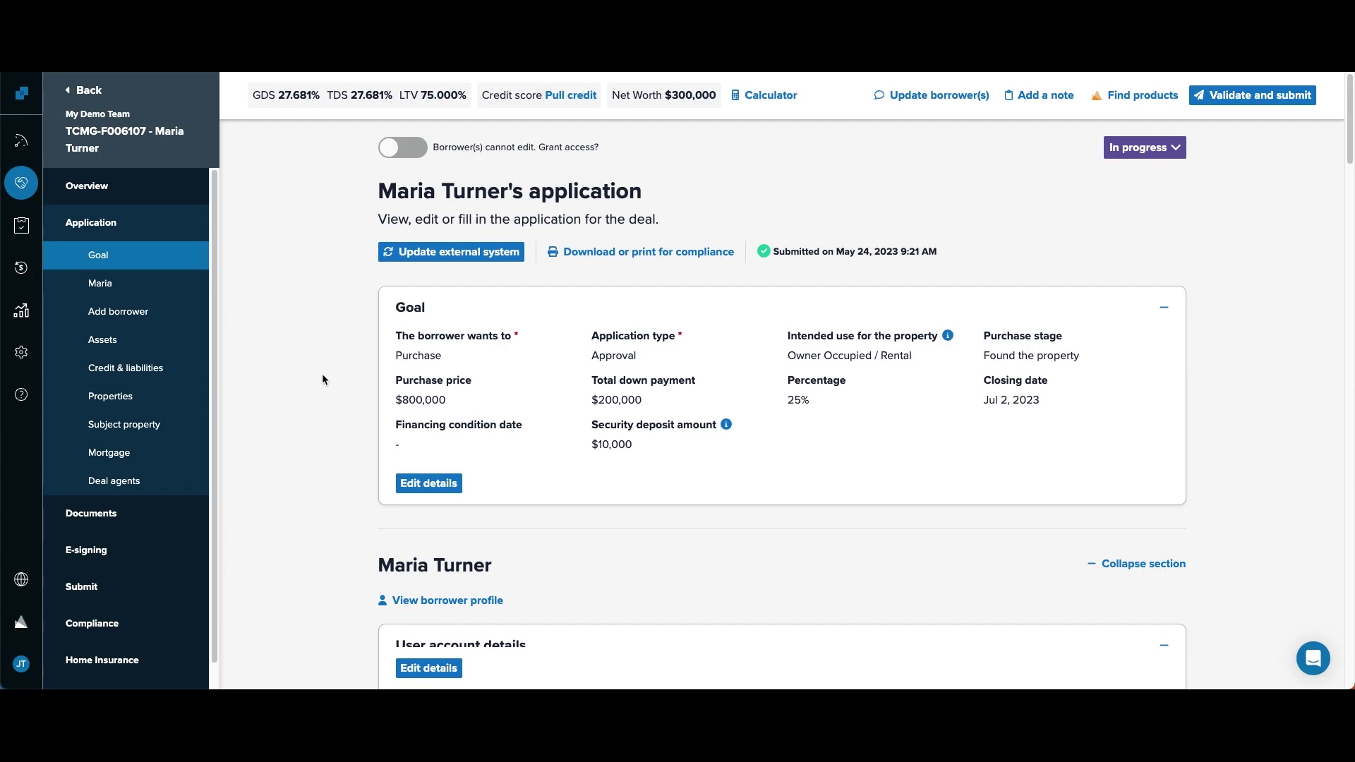
- Enter a 5.04% fixed interest rate as a first mortgage in the payment calculator
{"action": "left_click", "coordinate": [757, 96]}
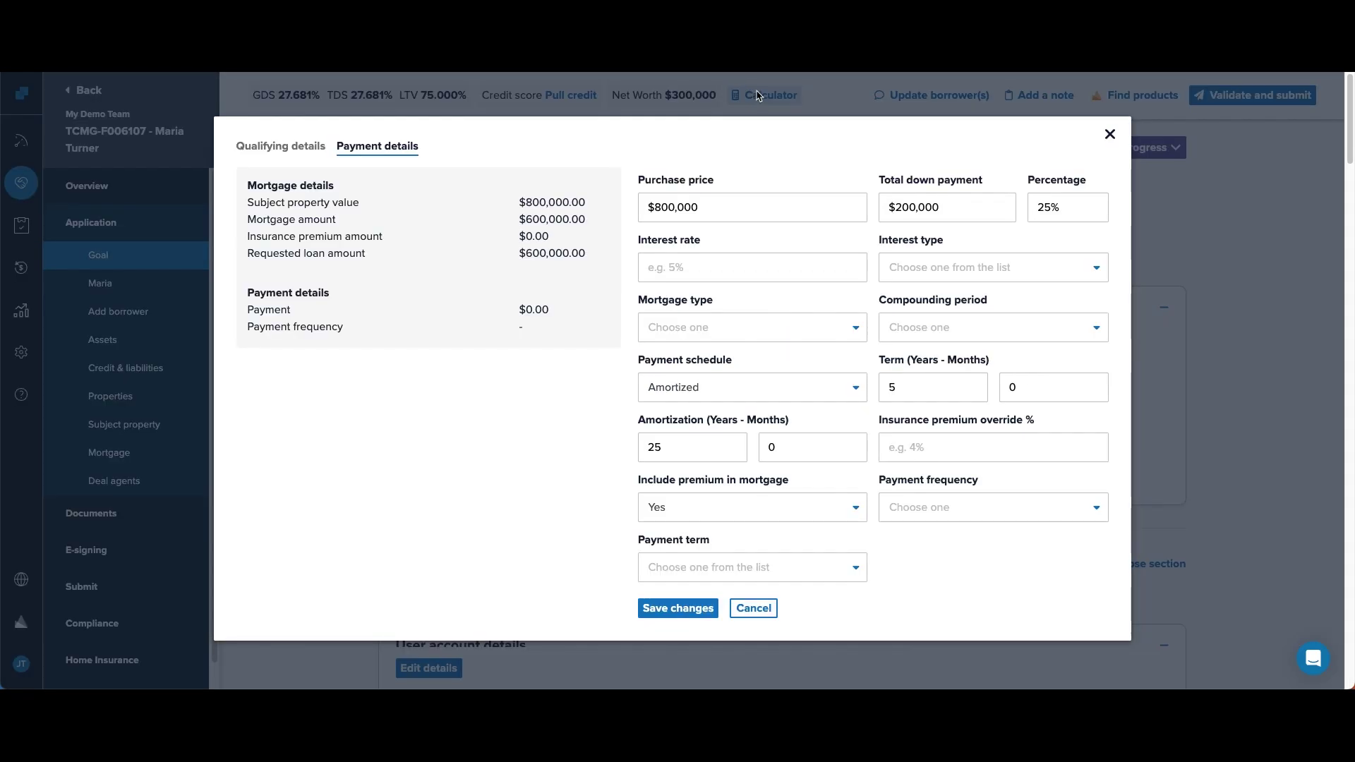
{"action": "left_click", "coordinate": [723, 269]}
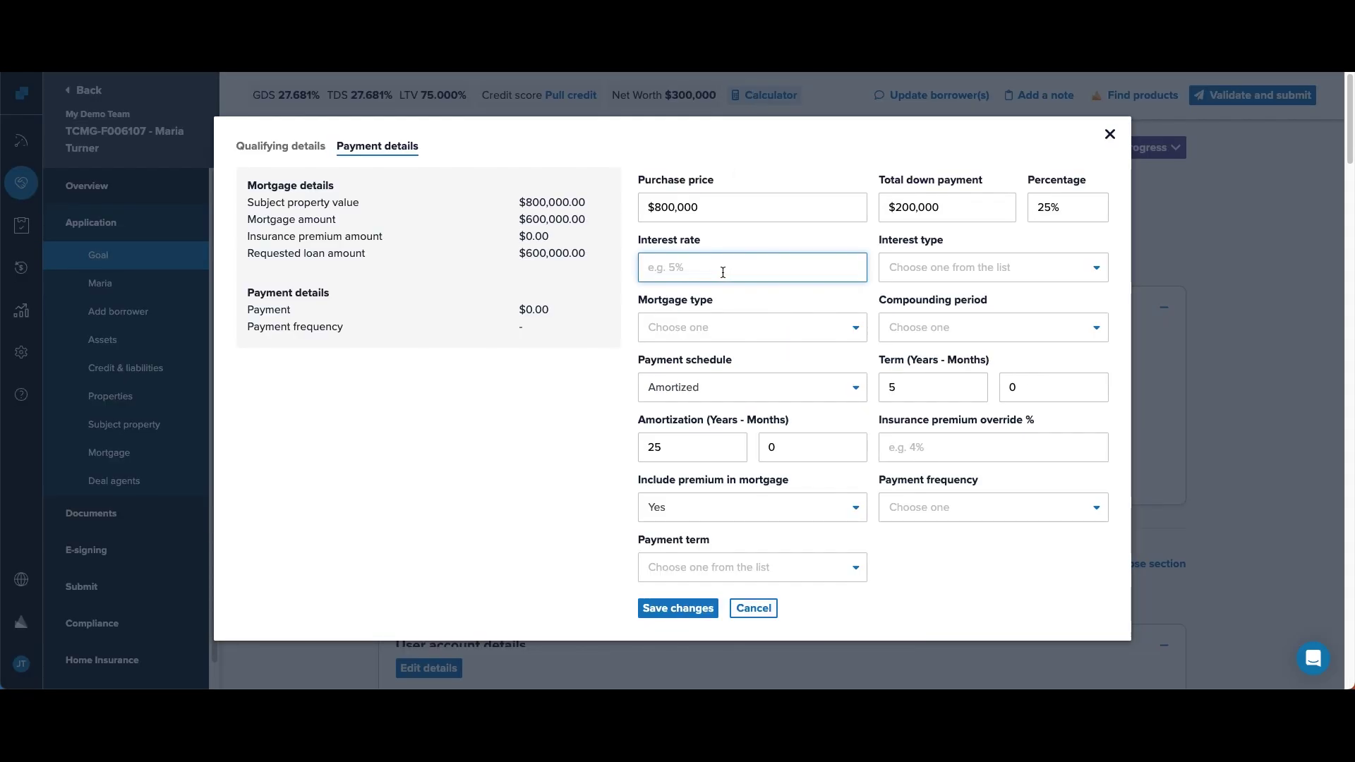
{"action": "type", "text": "5.04"}
{"action": "key", "text": "Tab"}
{"action": "type", "text": "f"}
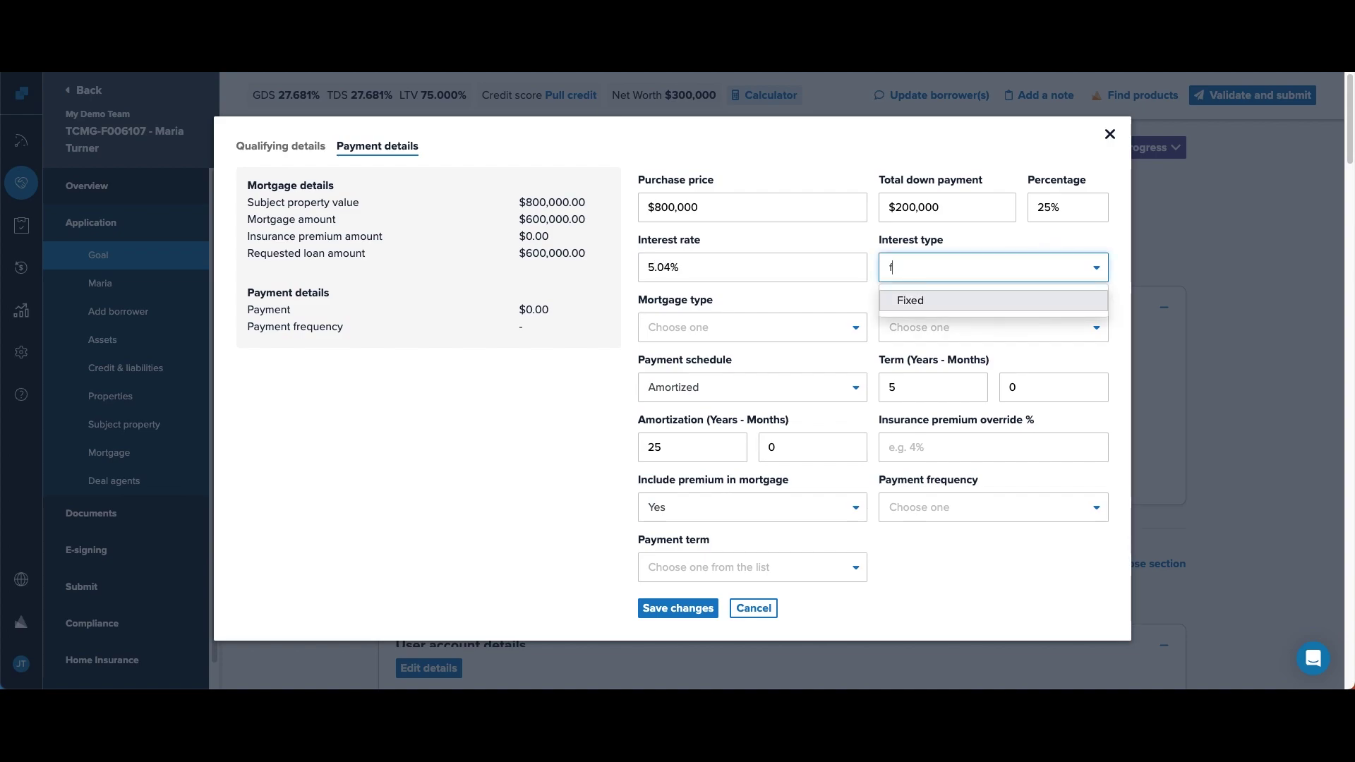
{"action": "key", "text": "Tab"}
{"action": "type", "text": "f"}
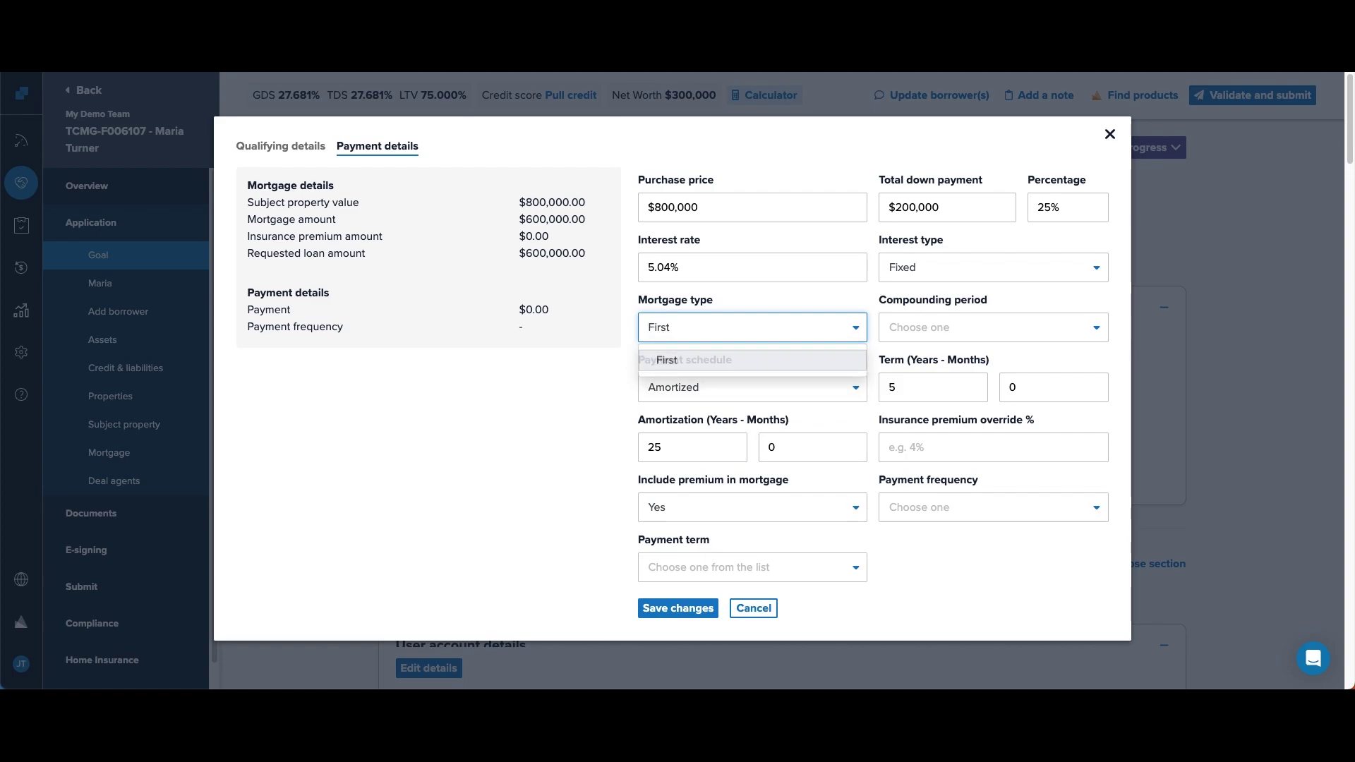
{"action": "key", "text": "Tab"}
- Set premium excluded, monthly payments and a closed term, then save the payment details
{"action": "type", "text": "s"}
{"action": "key", "text": "Tab"}
{"action": "key", "text": "Tab"}
{"action": "key", "text": "Tab"}
{"action": "key", "text": "Tab"}
{"action": "key", "text": "Tab"}
{"action": "key", "text": "Tab"}
{"action": "key", "text": "Tab"}
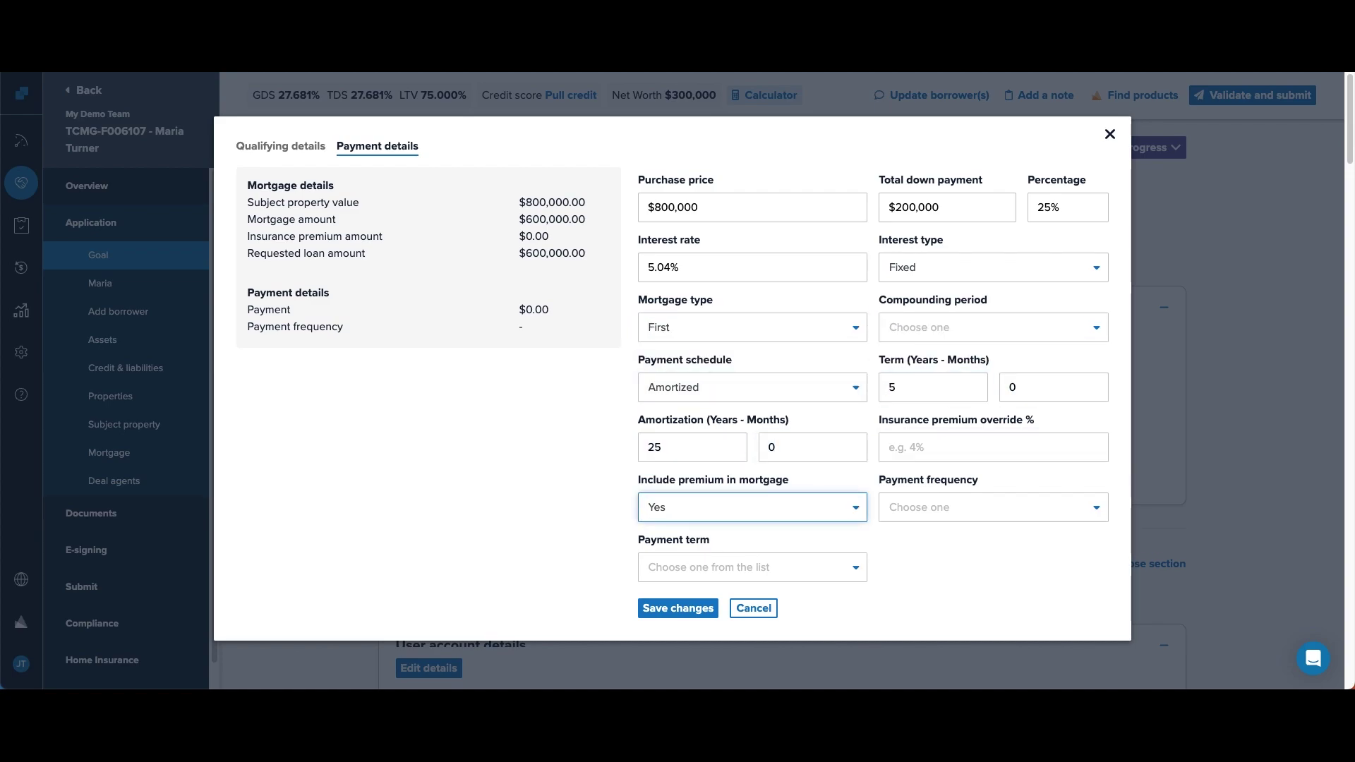
{"action": "type", "text": "n"}
{"action": "key", "text": "Tab"}
{"action": "type", "text": "m"}
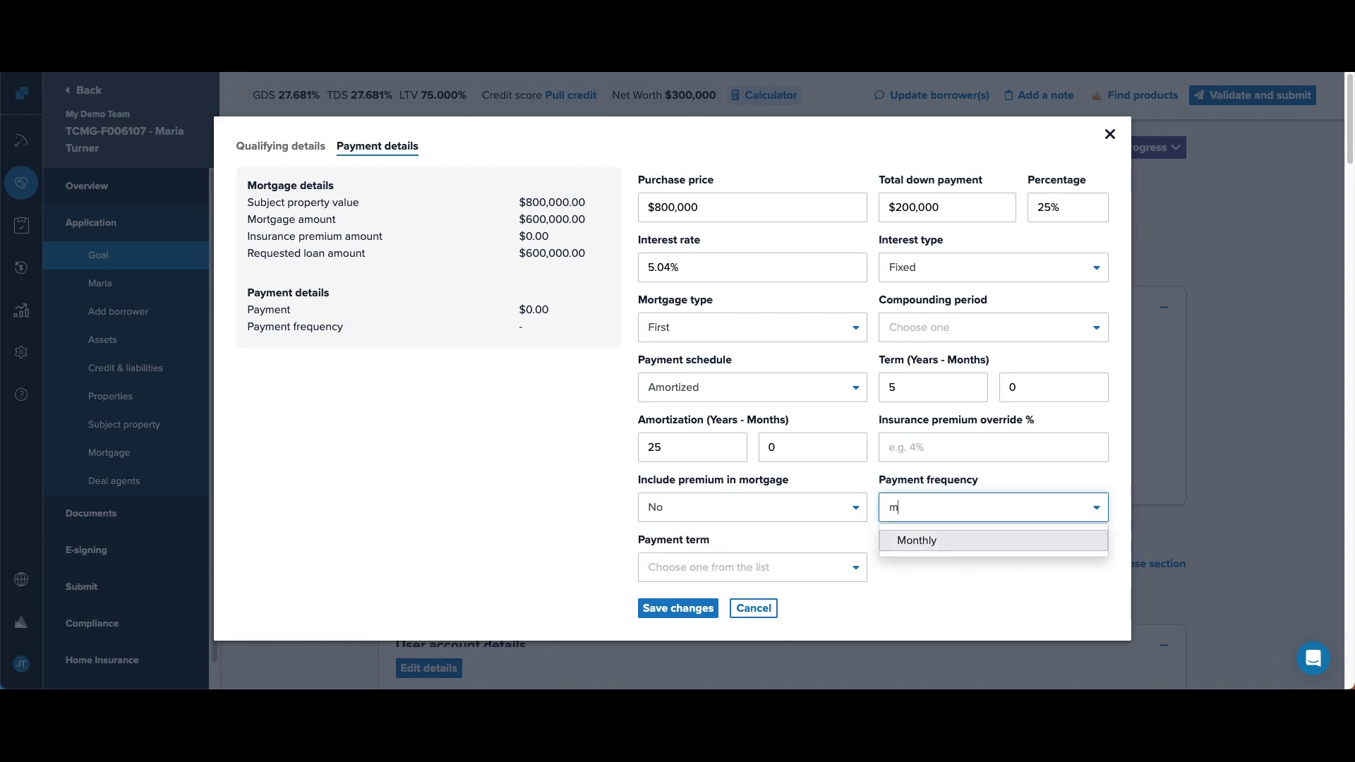
{"action": "key", "text": "Tab"}
{"action": "type", "text": "c"}
{"action": "key", "text": "Return"}
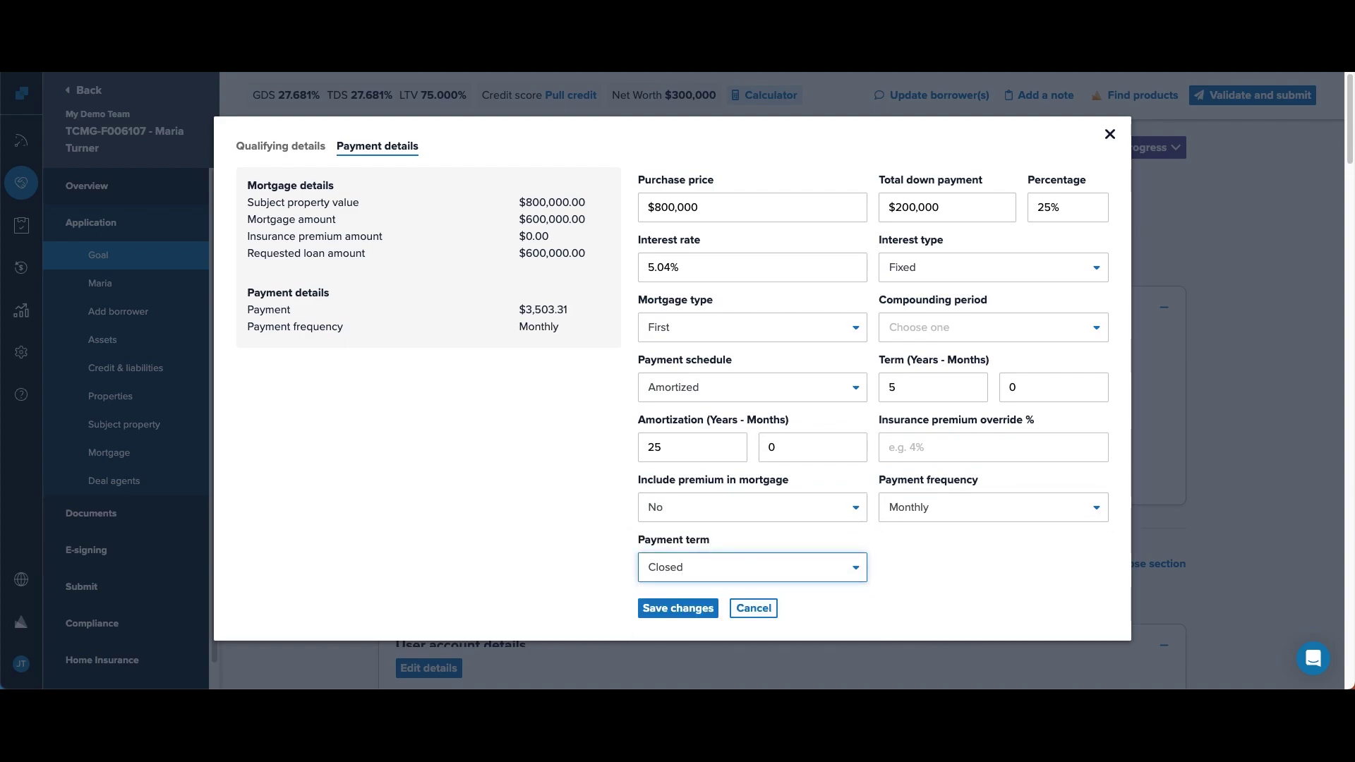
{"action": "left_click", "coordinate": [695, 608]}
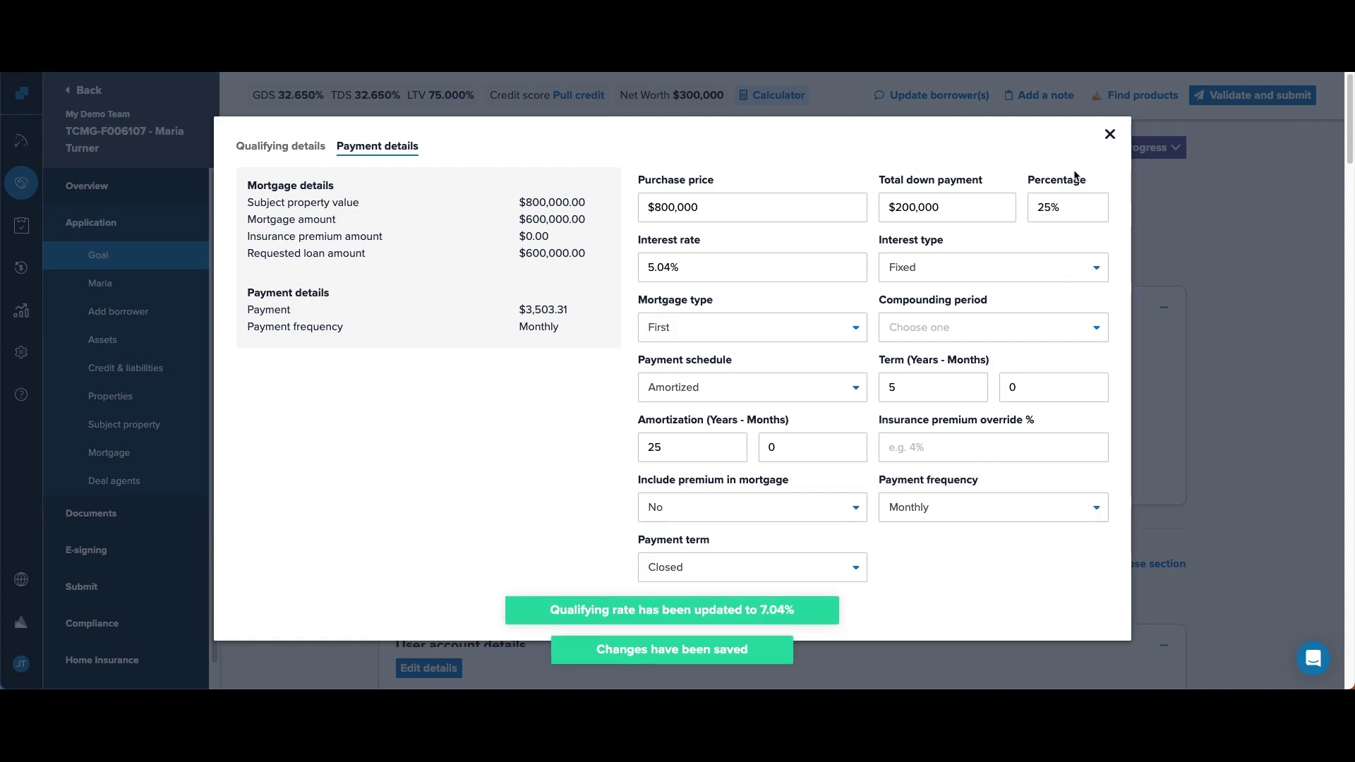
{"action": "left_click", "coordinate": [1110, 134]}
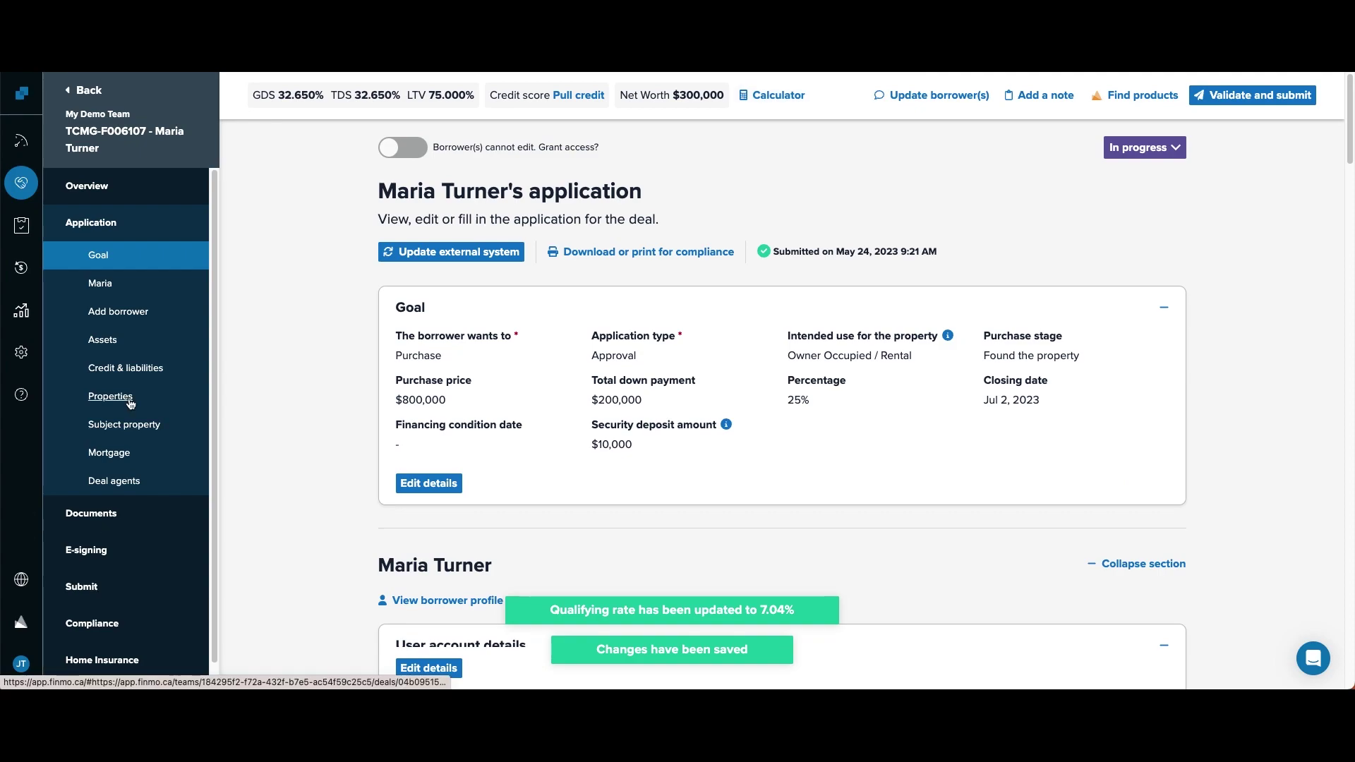
{"action": "left_click", "coordinate": [119, 423]}
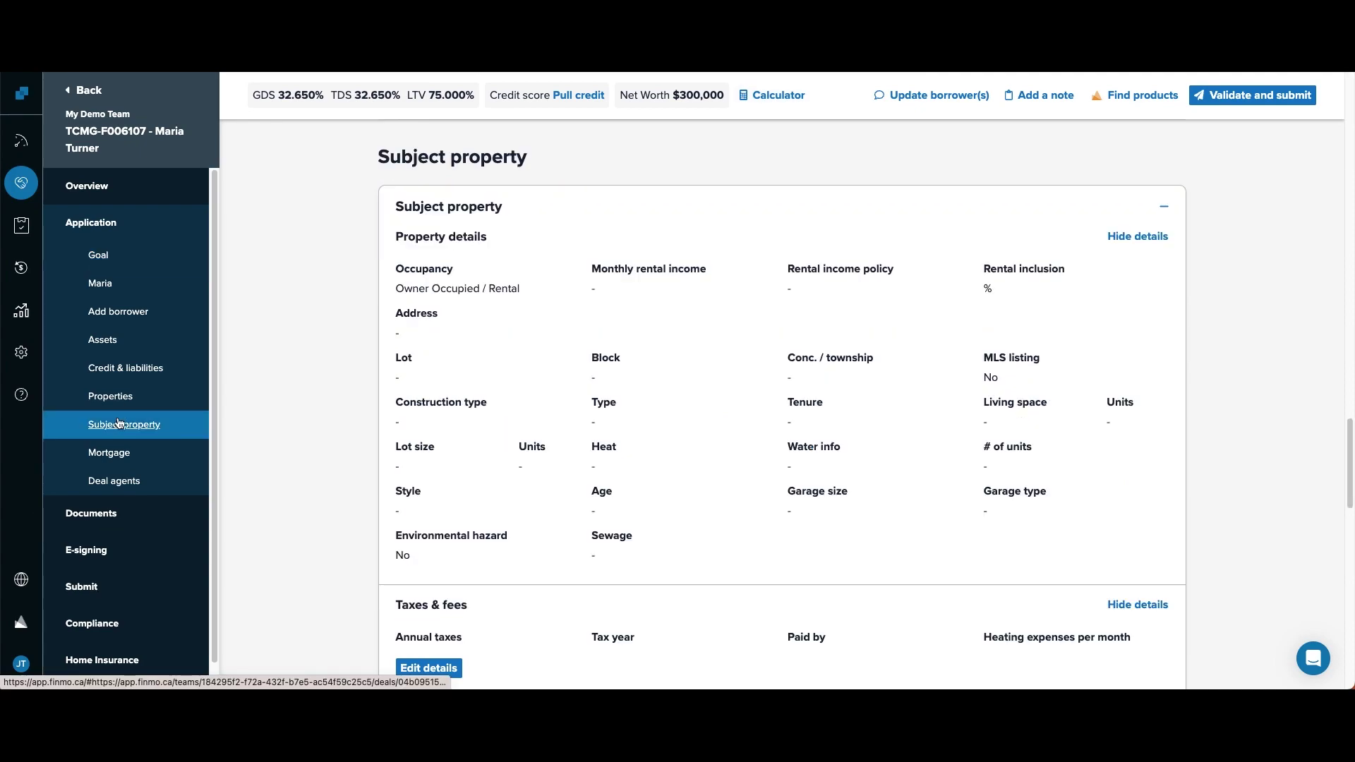
{"action": "left_click", "coordinate": [429, 667]}
{"action": "left_click", "coordinate": [532, 363]}
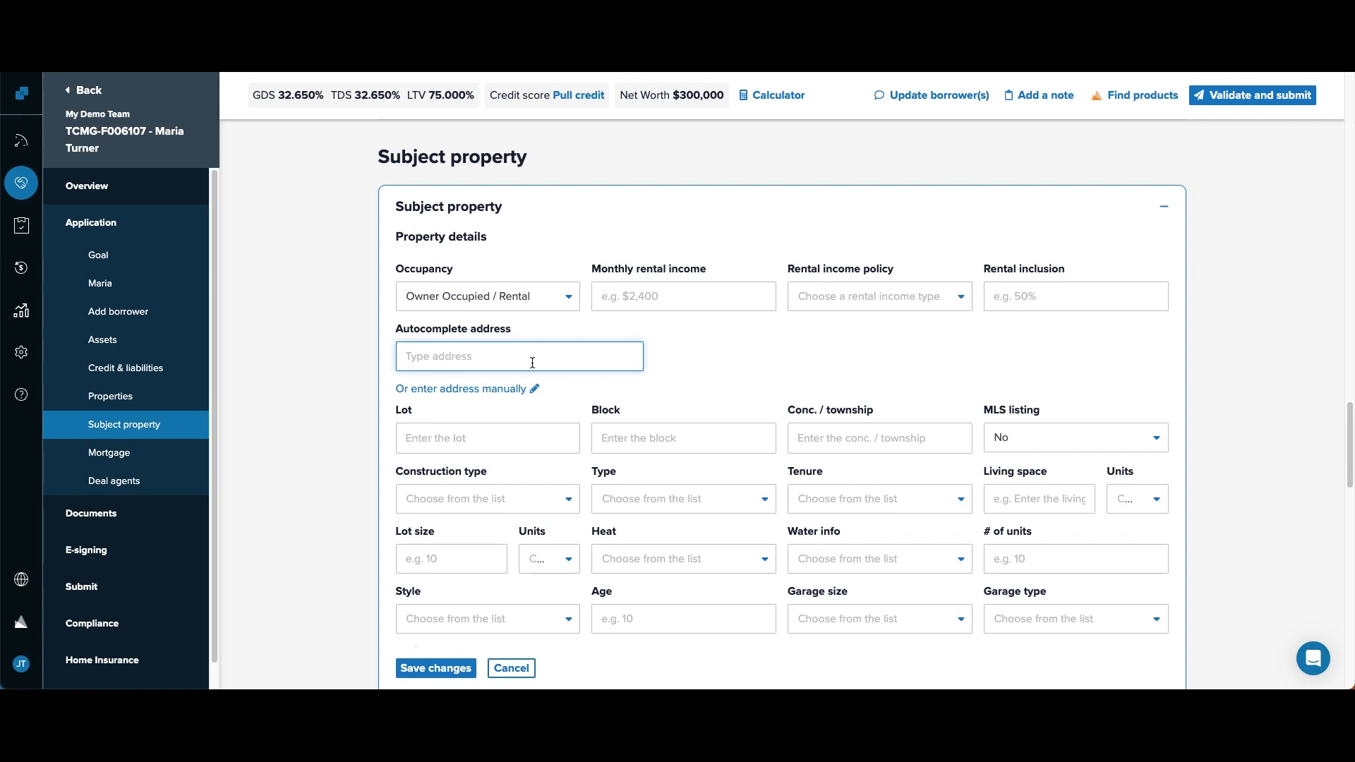
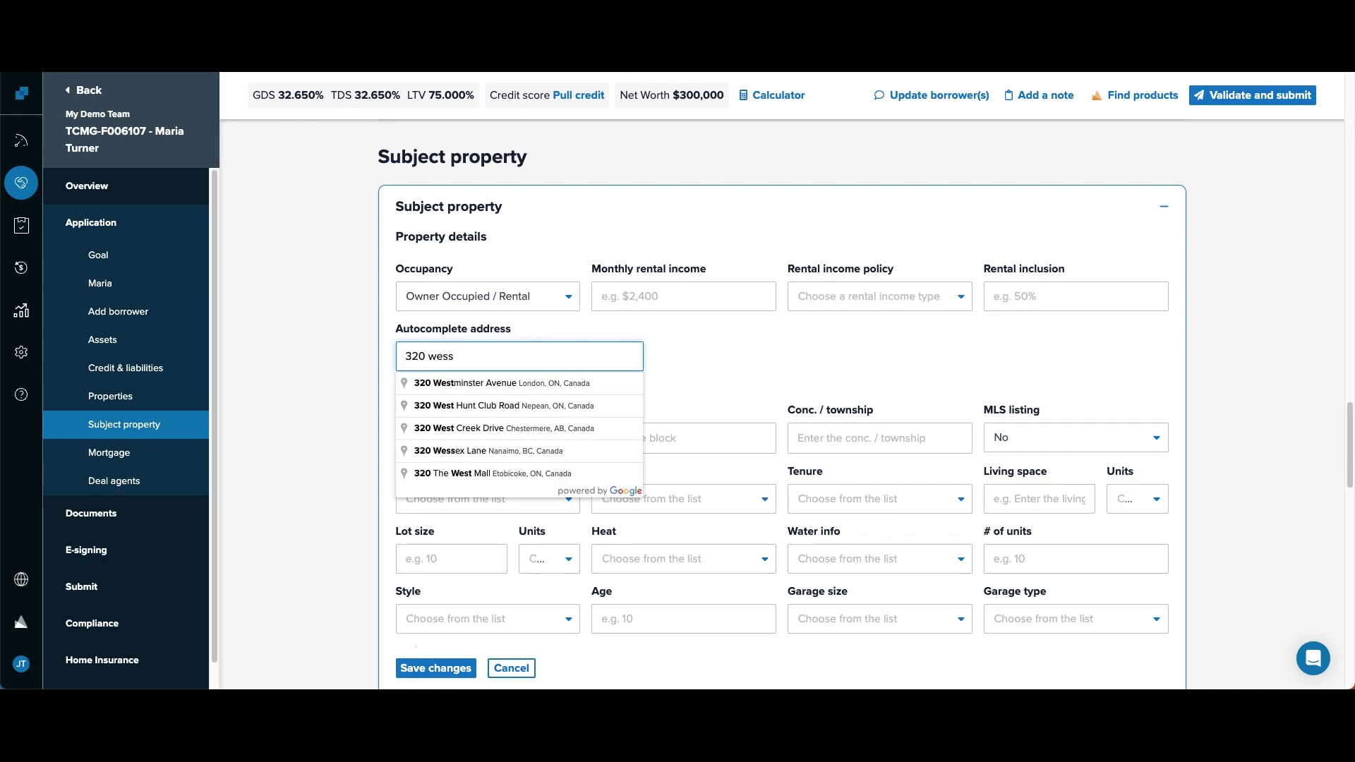
{"action": "type", "text": "ex"}
{"action": "key", "text": "Down"}
{"action": "key", "text": "Return"}
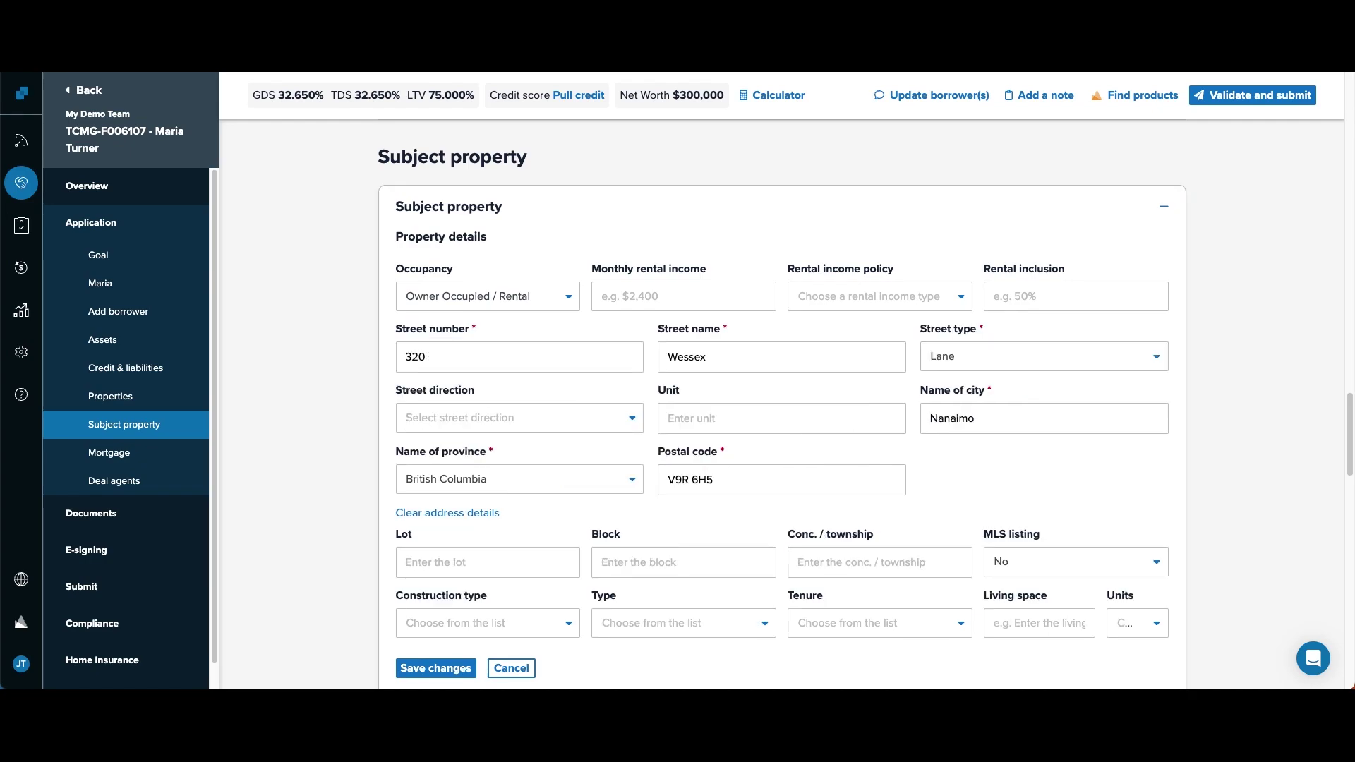
{"action": "left_click", "coordinate": [436, 668]}
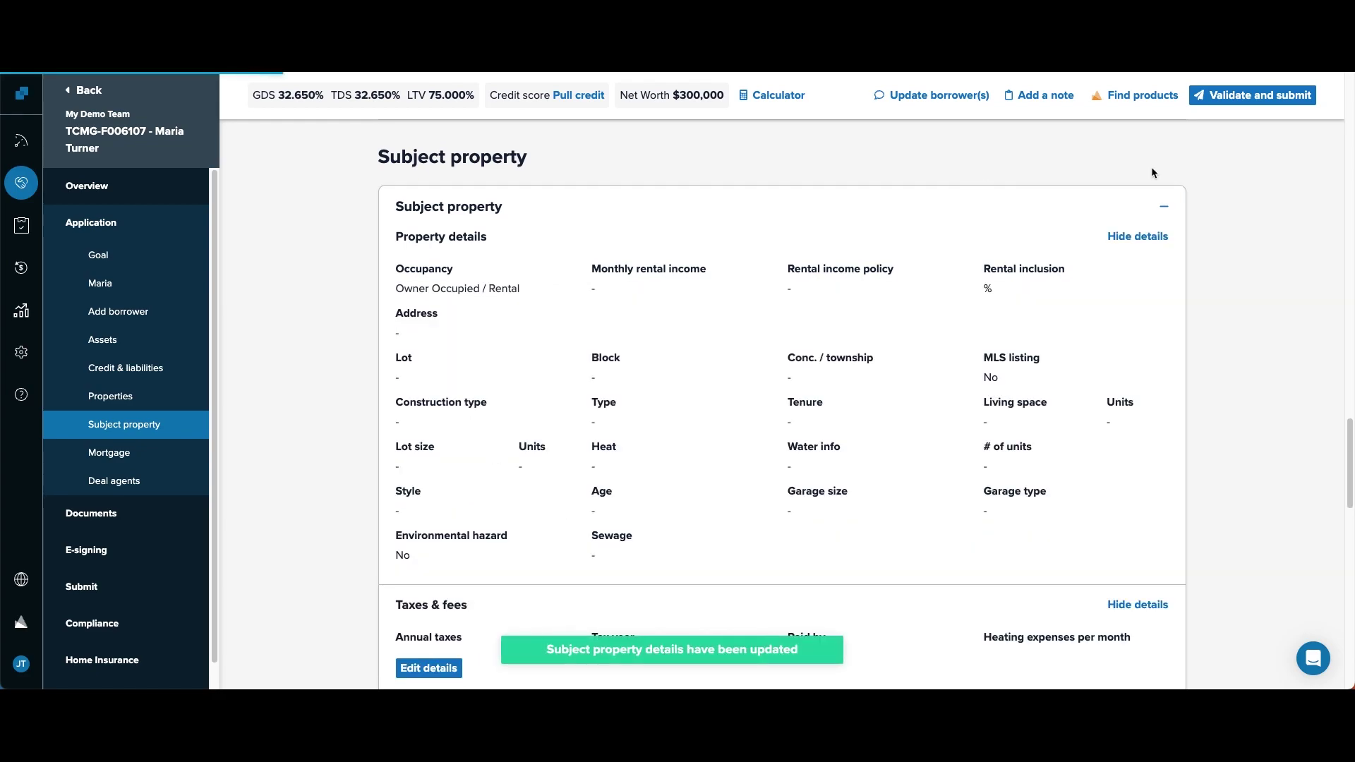
- On the Submit page, choose First National - Prime as the submission lender
{"action": "left_click", "coordinate": [1163, 207]}
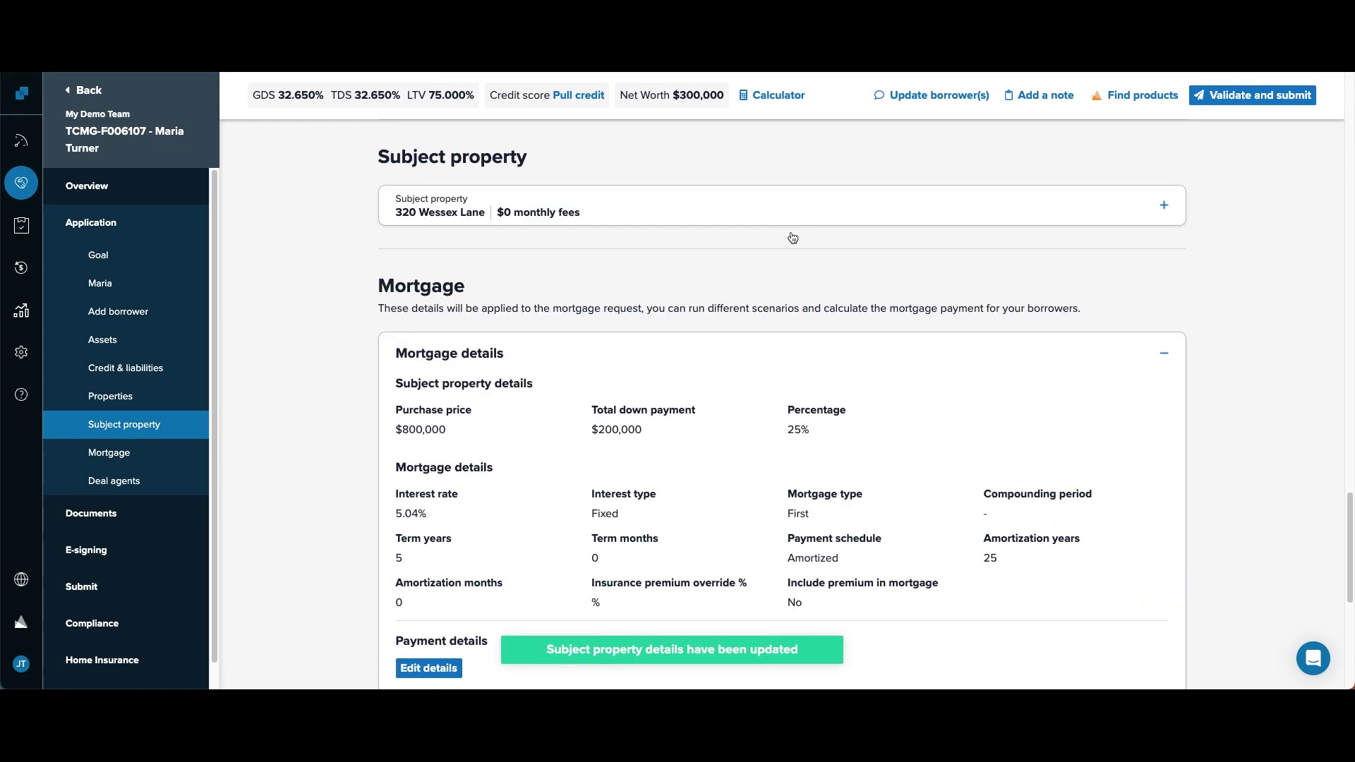
{"action": "left_click", "coordinate": [81, 587]}
{"action": "scroll", "coordinate": [430, 502], "scroll_direction": "down", "scroll_amount": 4}
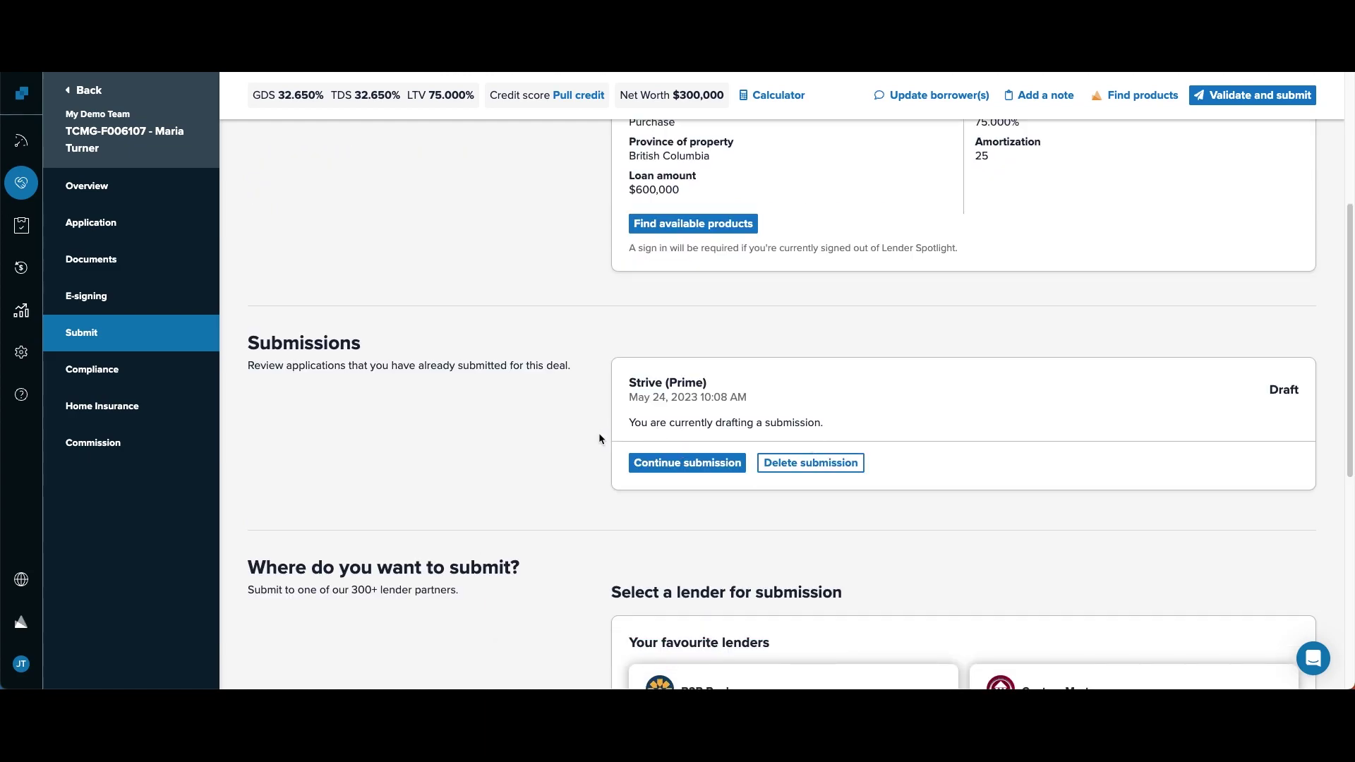
{"action": "scroll", "coordinate": [547, 484], "scroll_direction": "down", "scroll_amount": 4}
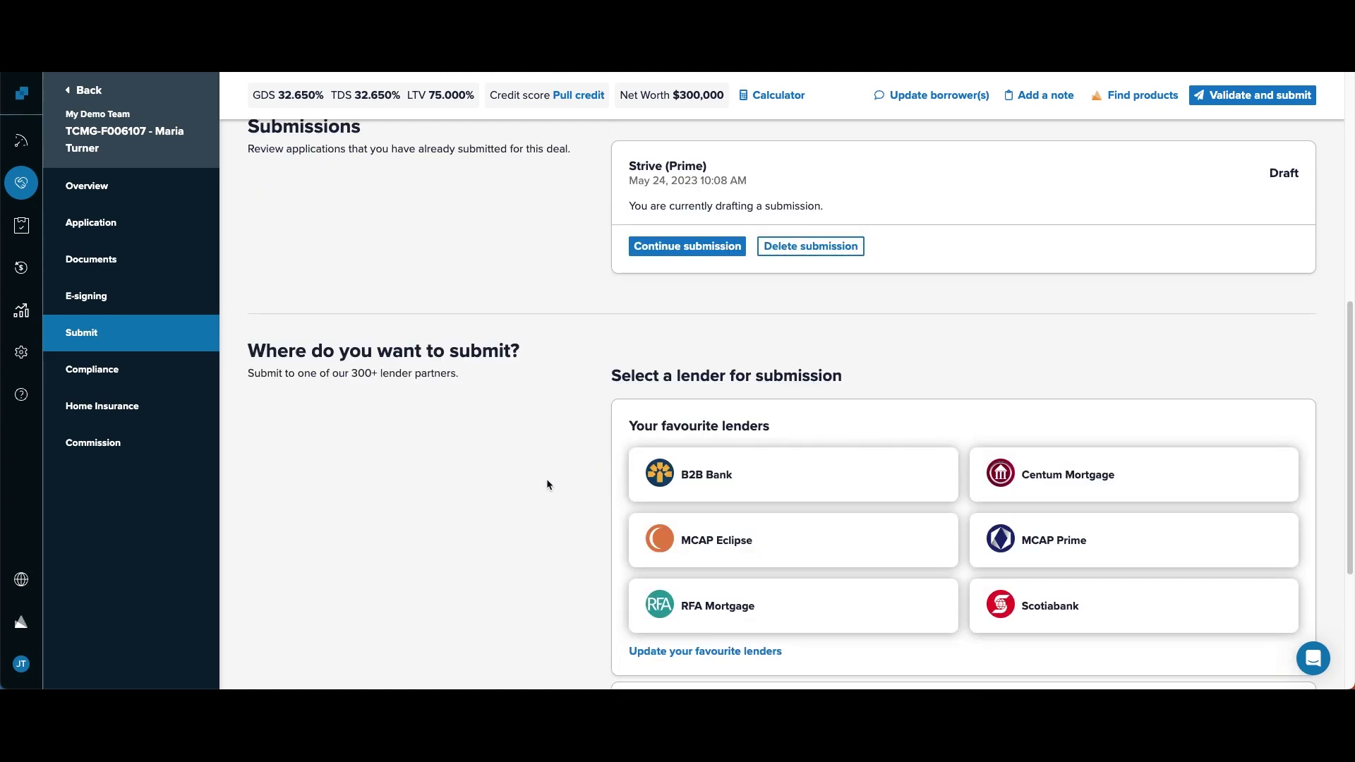
{"action": "scroll", "coordinate": [746, 573], "scroll_direction": "down", "scroll_amount": 1}
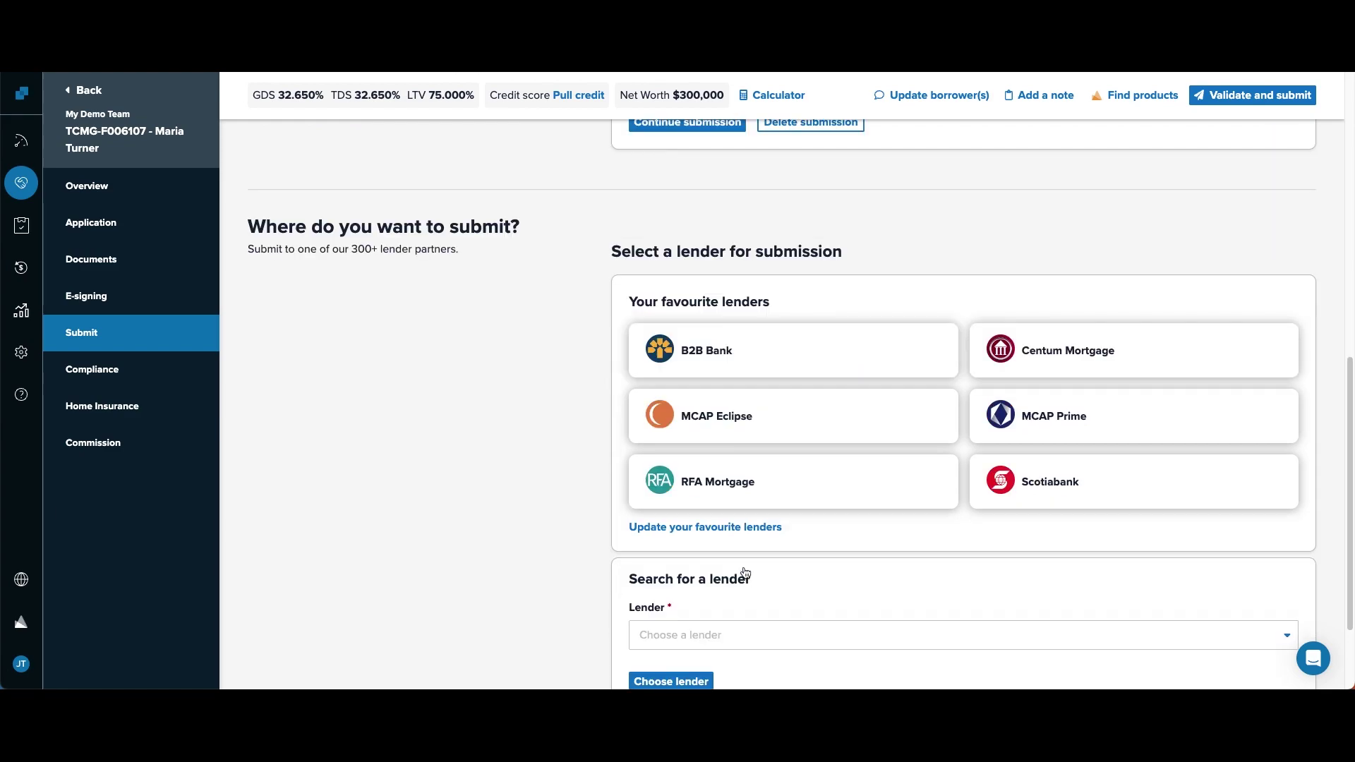
{"action": "left_click", "coordinate": [729, 643]}
{"action": "type", "text": "first"}
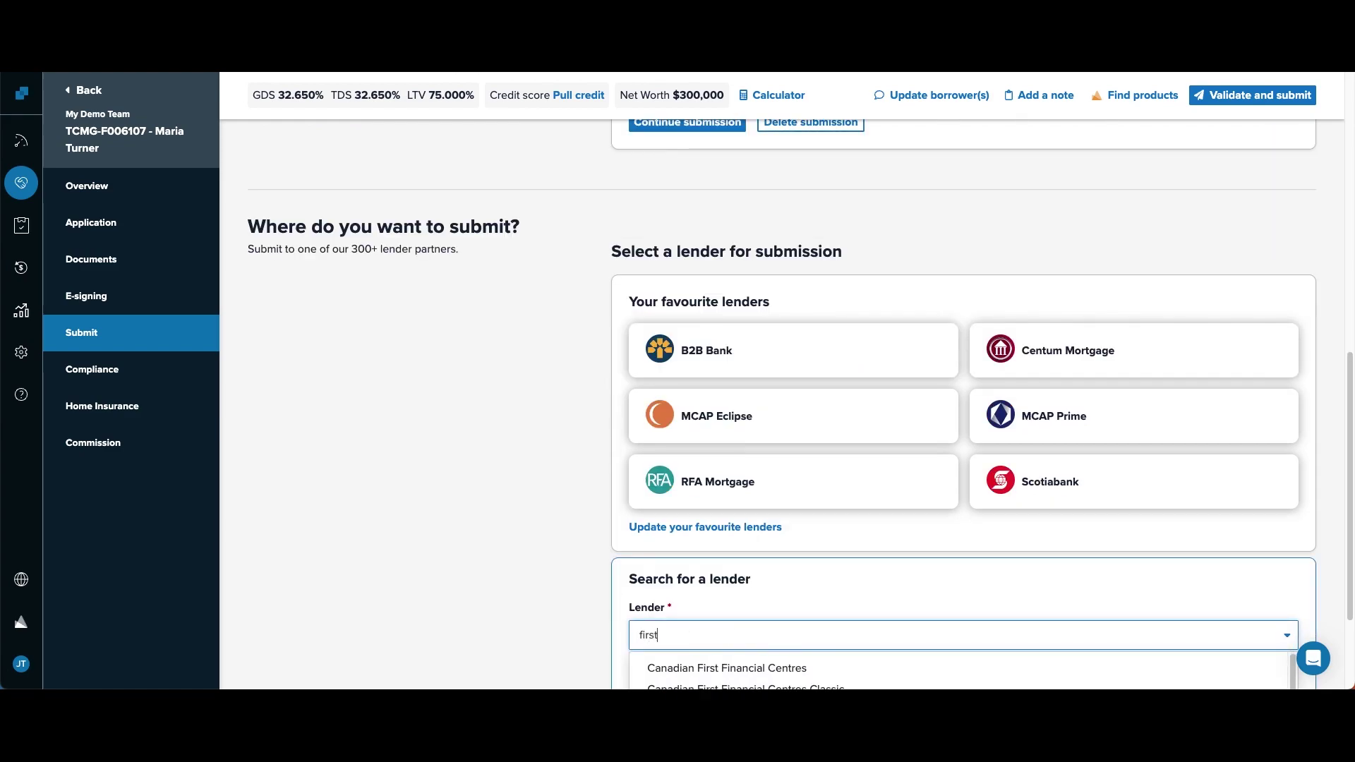
{"action": "type", "text": " nati"}
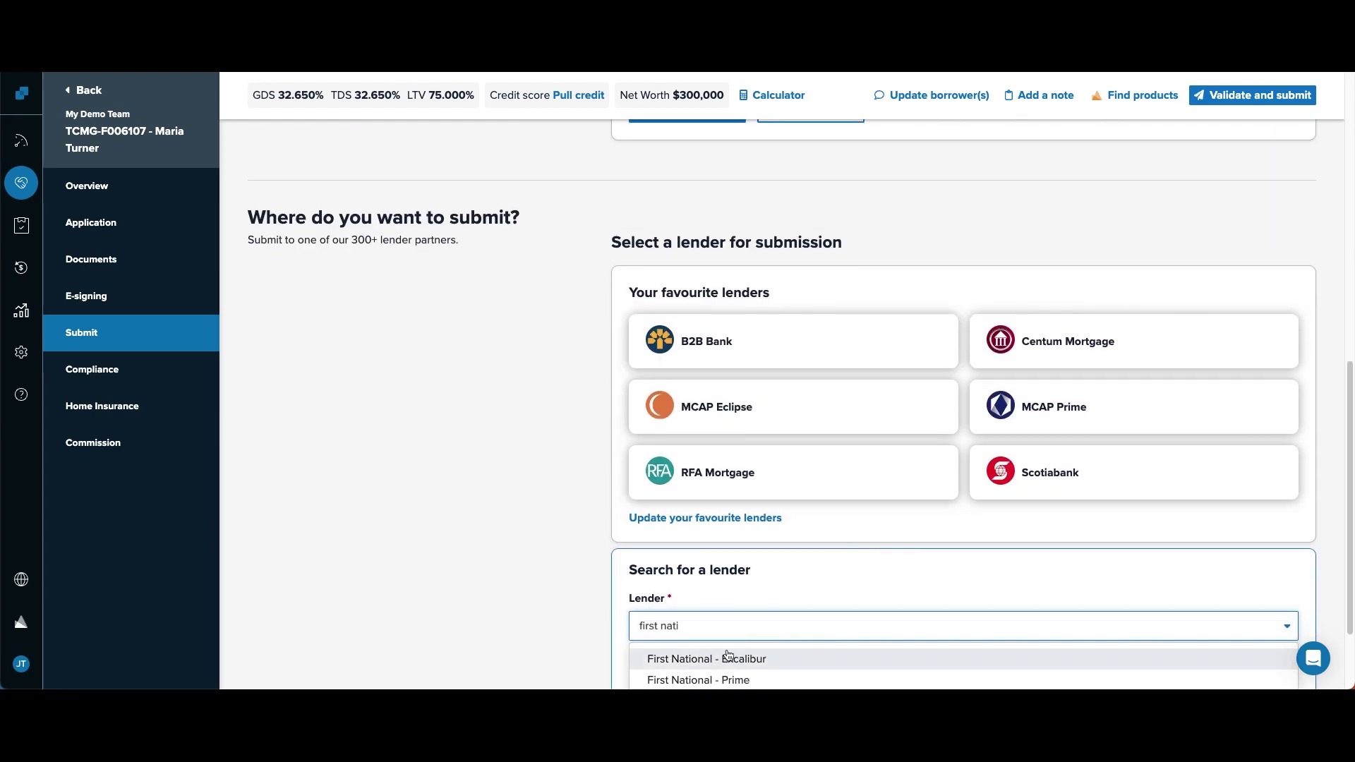
{"action": "left_click", "coordinate": [729, 661]}
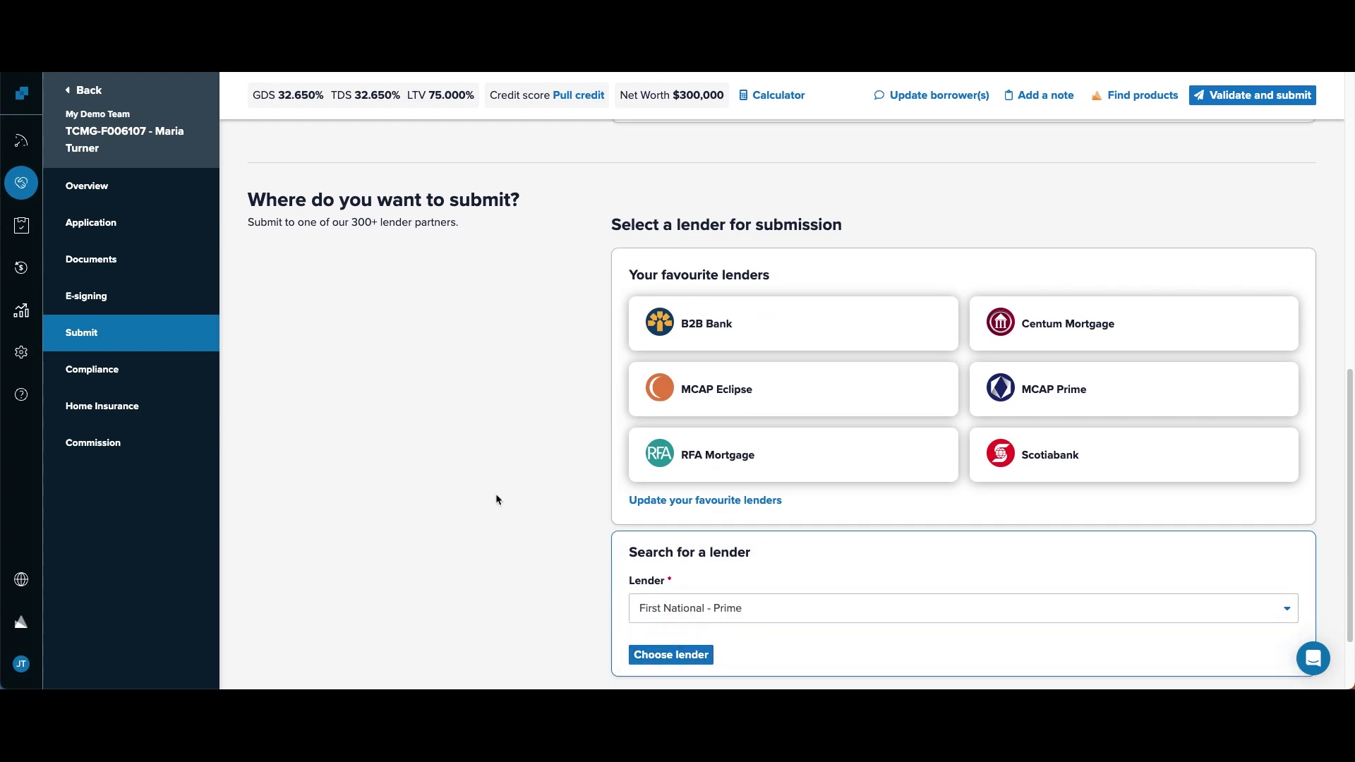
- Open the First National - Prime draft, check its calculator, and scroll to the GDS/TDS card
{"action": "left_click", "coordinate": [650, 656]}
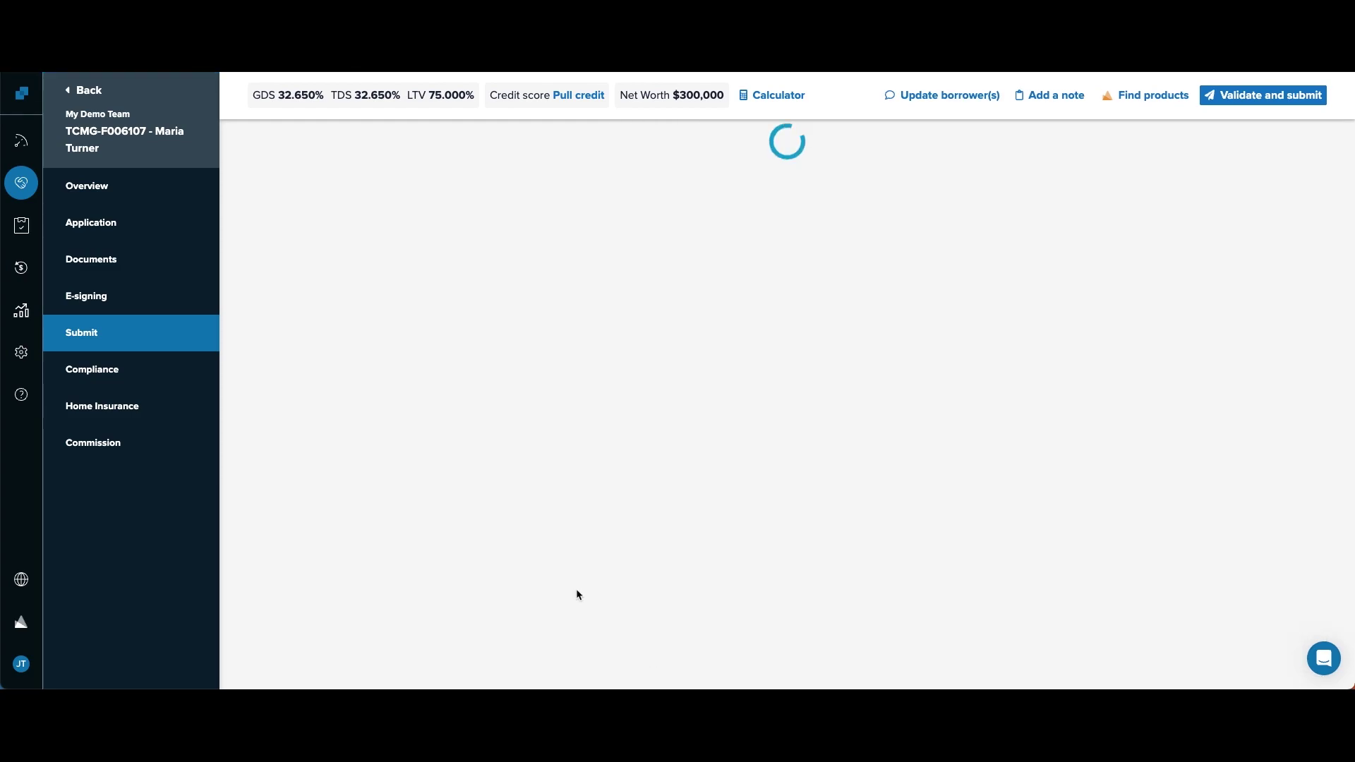
{"action": "scroll", "coordinate": [501, 387], "scroll_direction": "down", "scroll_amount": 1}
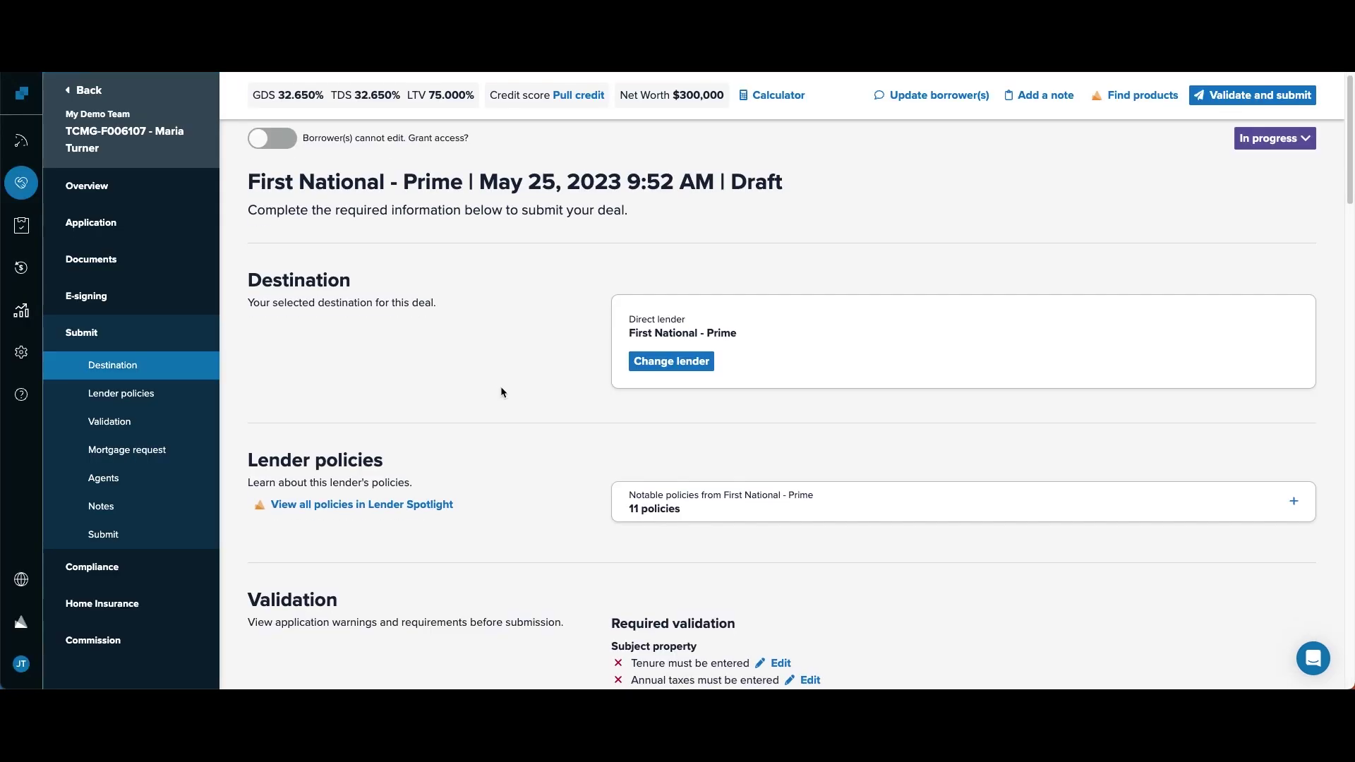
{"action": "left_click", "coordinate": [778, 97]}
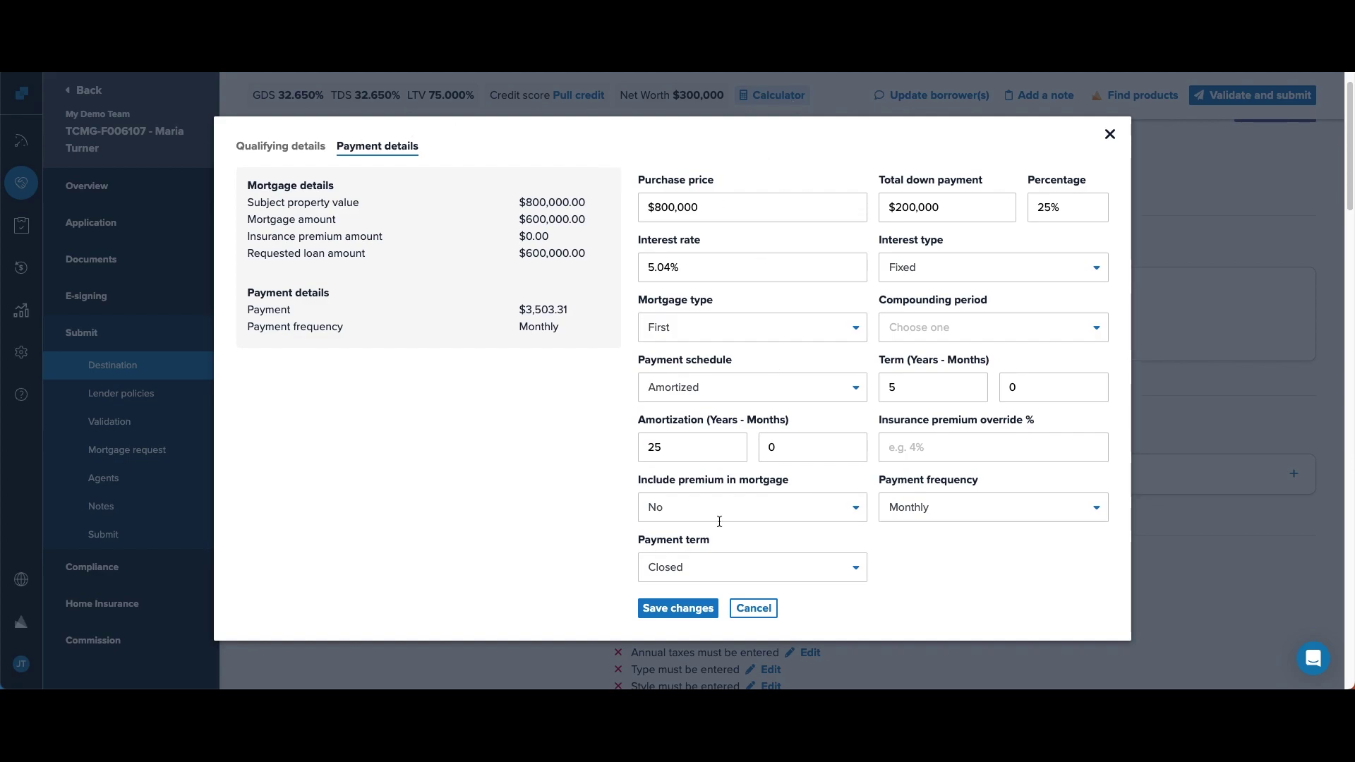
{"action": "left_click", "coordinate": [310, 150]}
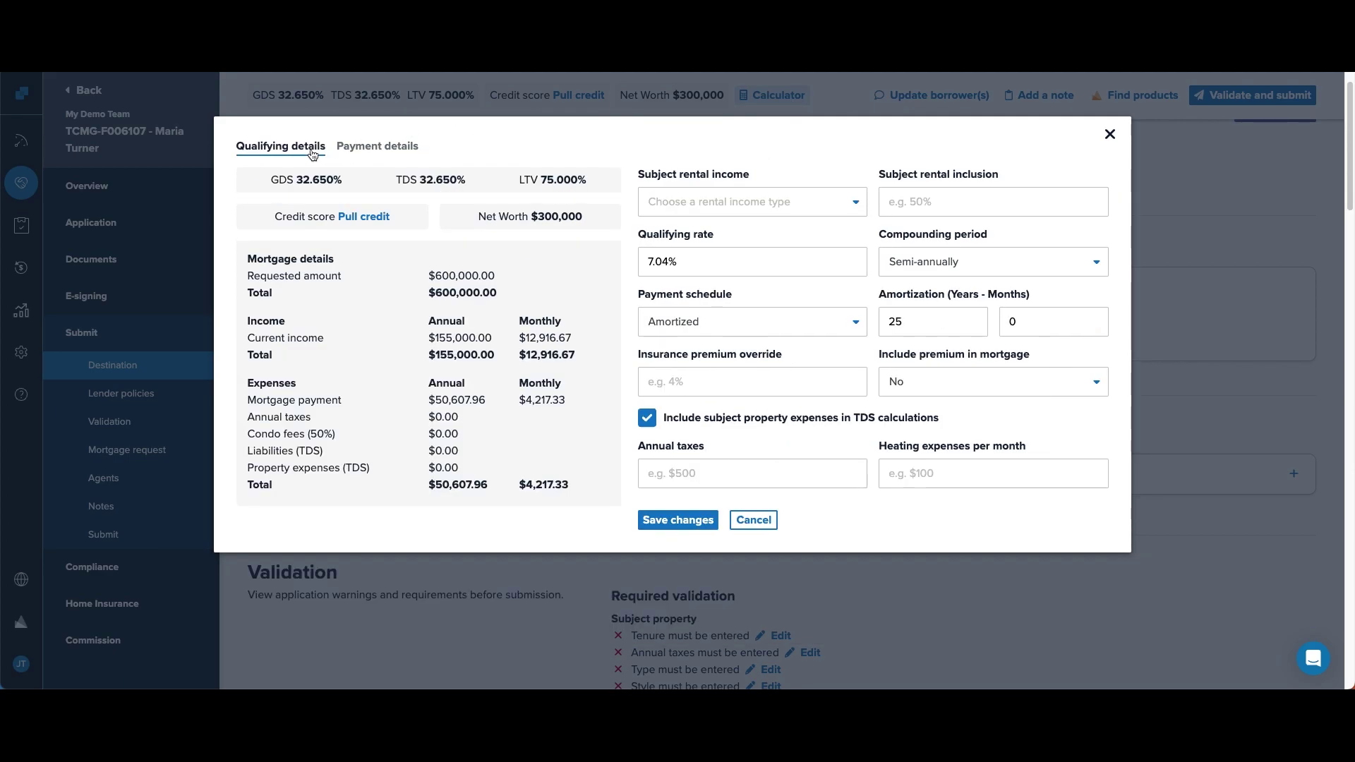
{"action": "left_click", "coordinate": [796, 209]}
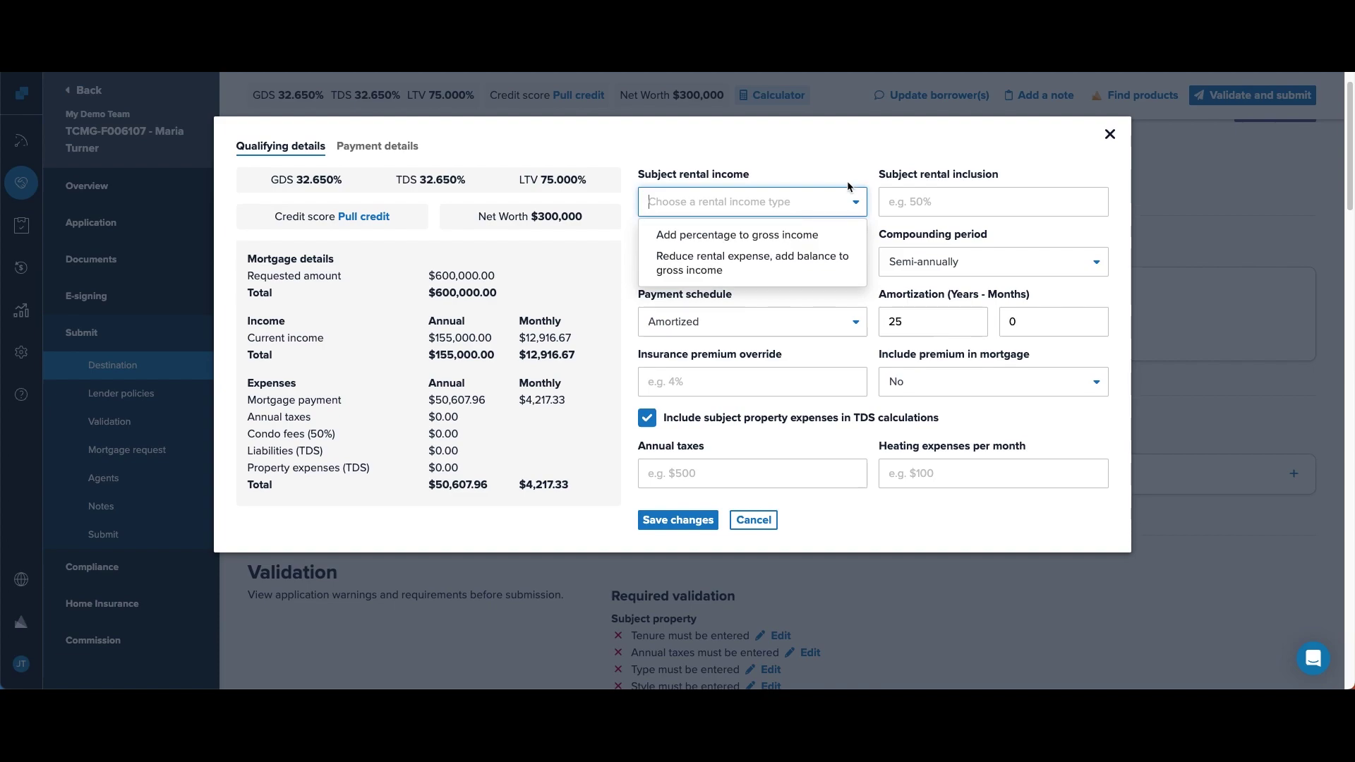
{"action": "left_click", "coordinate": [1109, 134]}
{"action": "scroll", "coordinate": [443, 439], "scroll_direction": "down", "scroll_amount": 4}
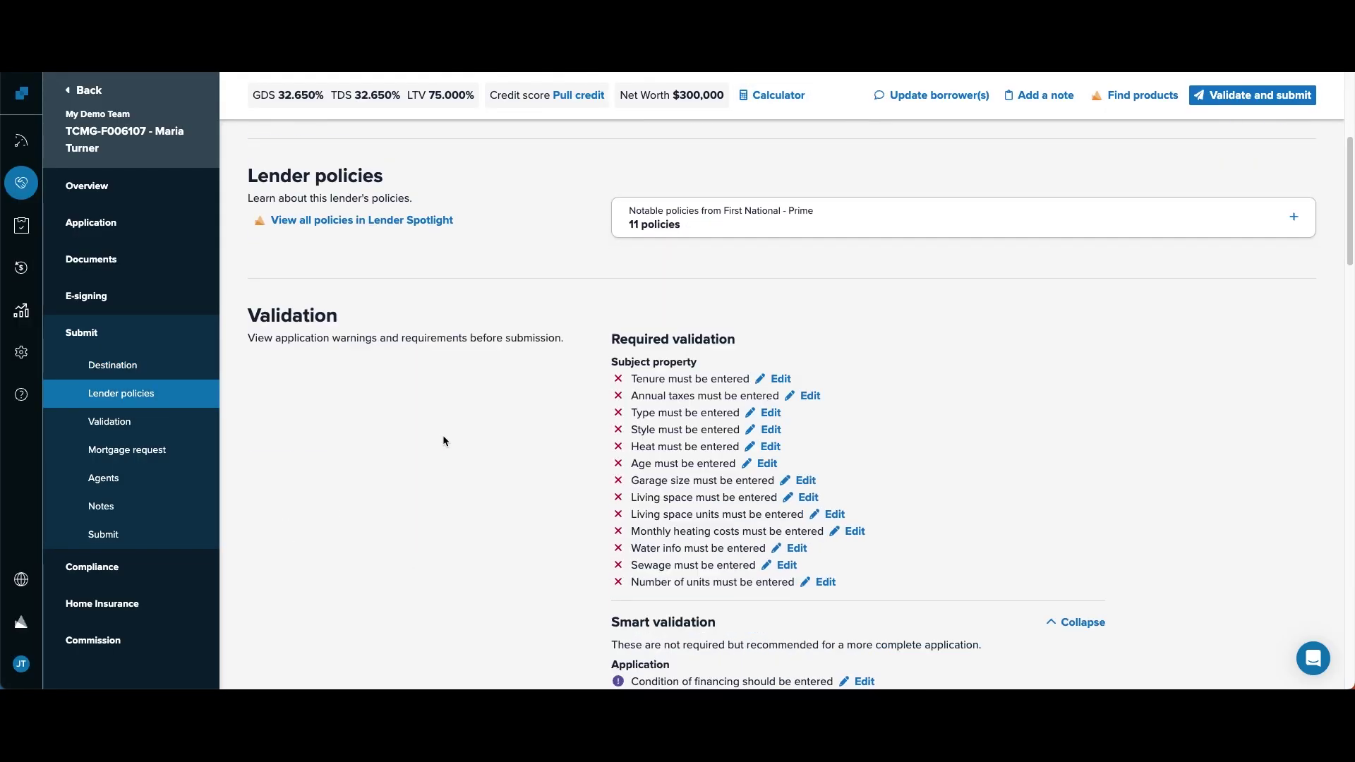
{"action": "scroll", "coordinate": [442, 439], "scroll_direction": "down", "scroll_amount": 3}
{"action": "scroll", "coordinate": [444, 436], "scroll_direction": "down", "scroll_amount": 4}
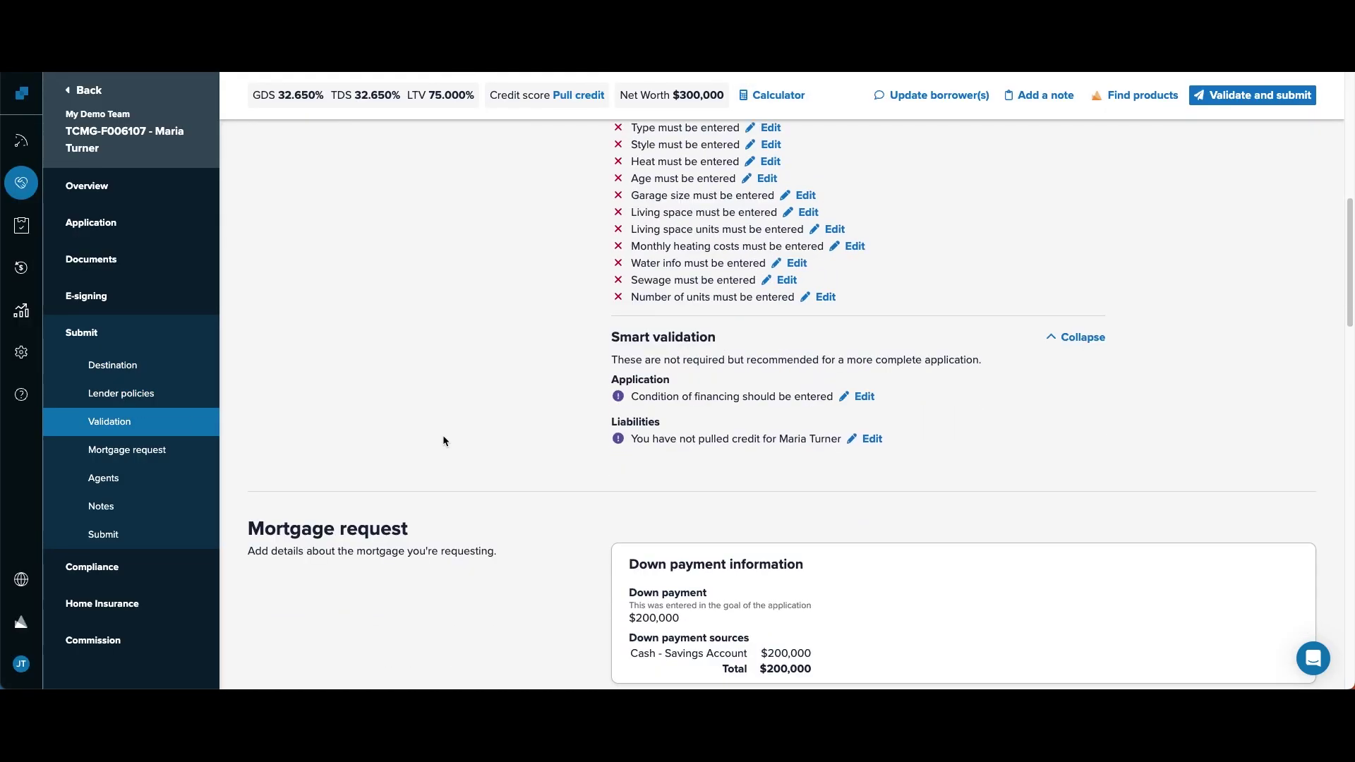
{"action": "scroll", "coordinate": [443, 435], "scroll_direction": "down", "scroll_amount": 3}
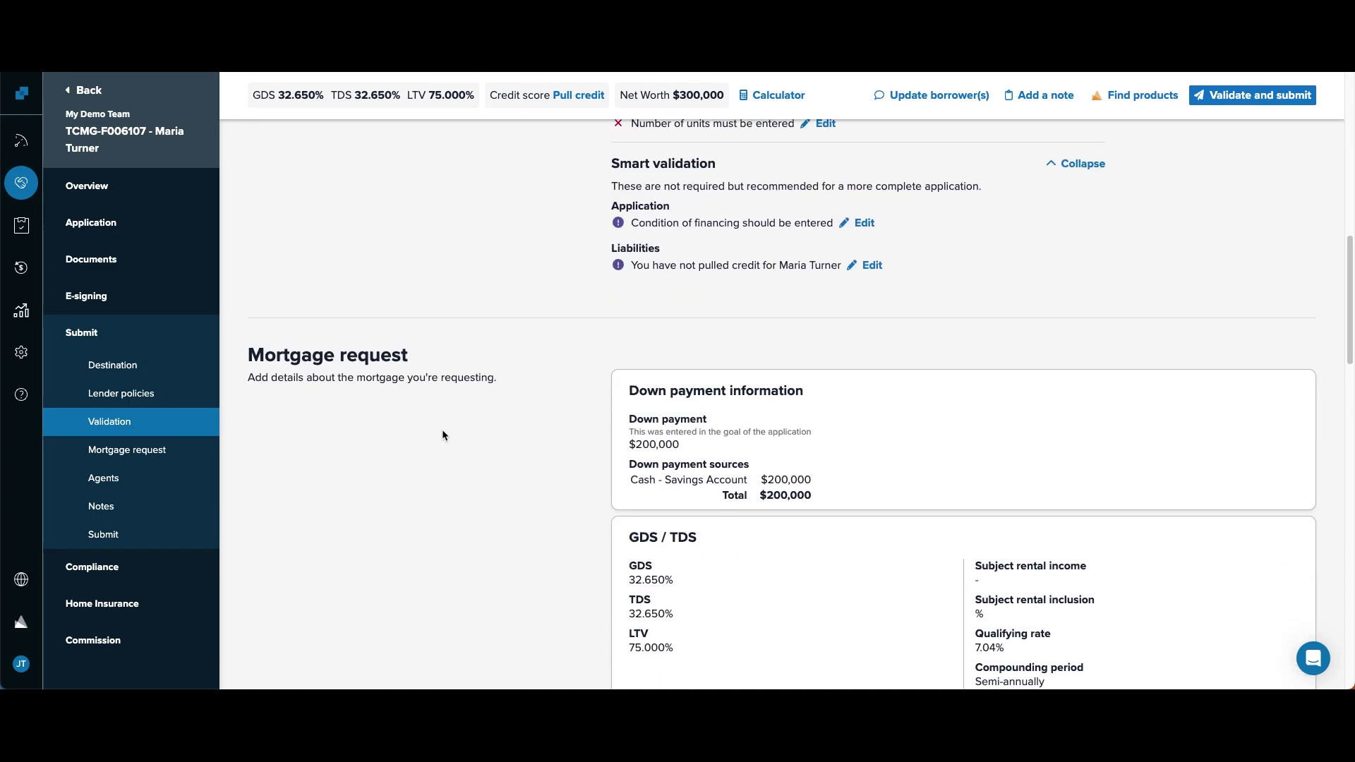
{"action": "scroll", "coordinate": [443, 434], "scroll_direction": "down", "scroll_amount": 1}
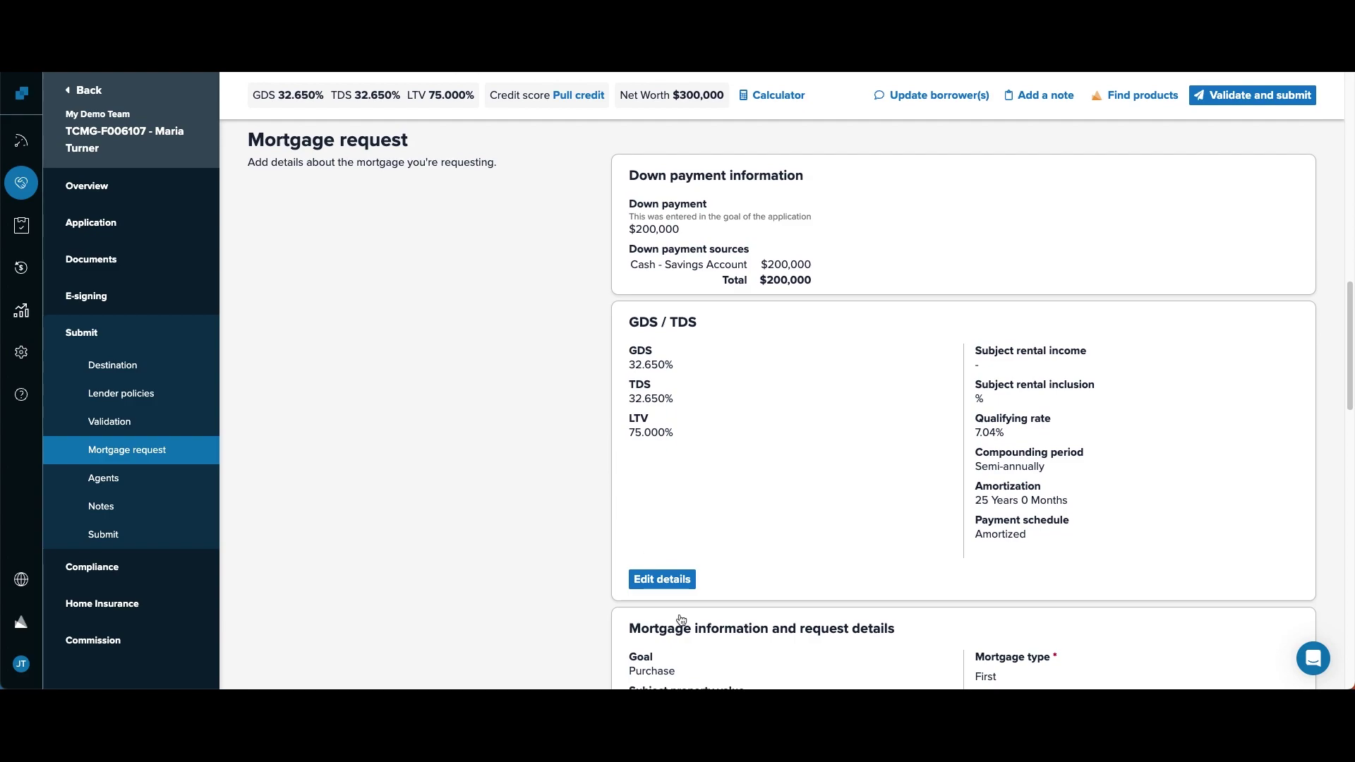
- Add 50% of rental income to gross income, with $4,500 annual taxes and $125 monthly heating
{"action": "left_click", "coordinate": [677, 586]}
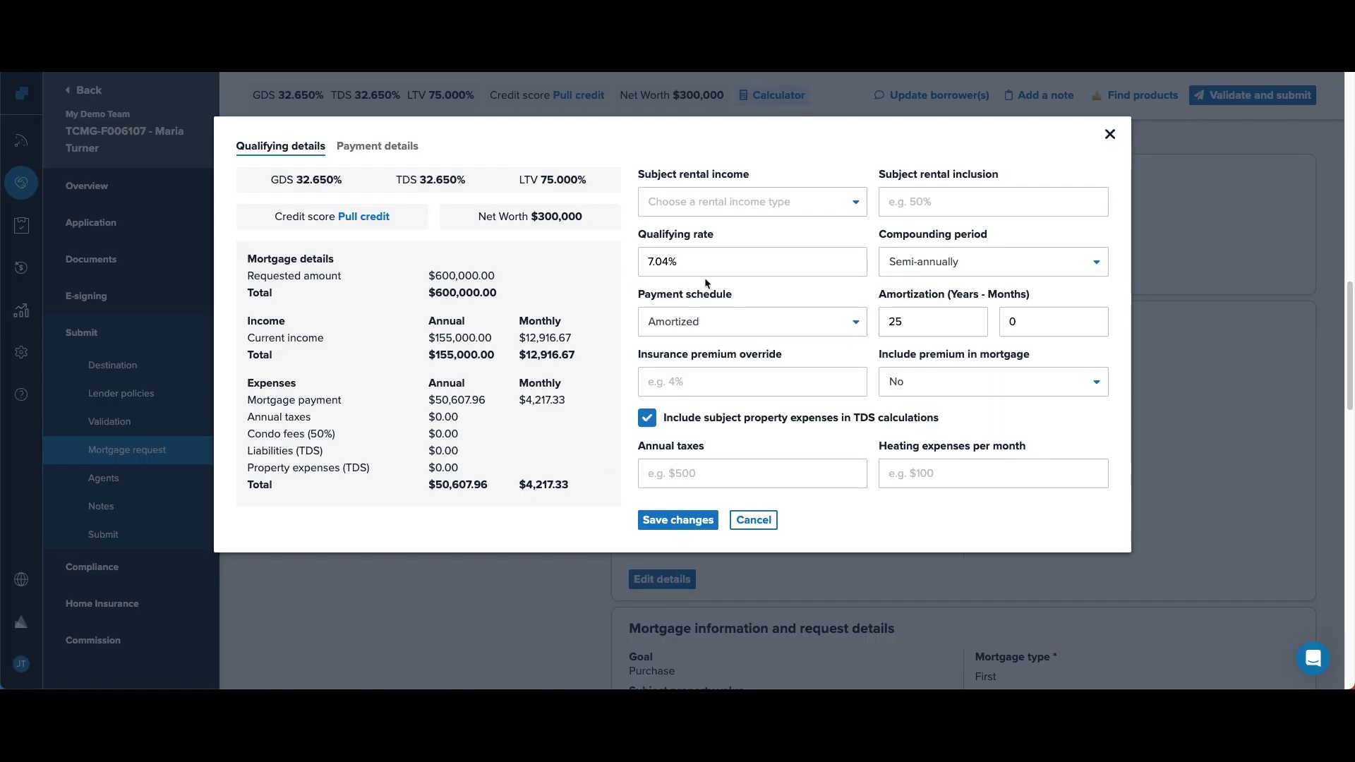
{"action": "left_click", "coordinate": [714, 203]}
{"action": "left_click", "coordinate": [710, 237]}
{"action": "left_click", "coordinate": [949, 205]}
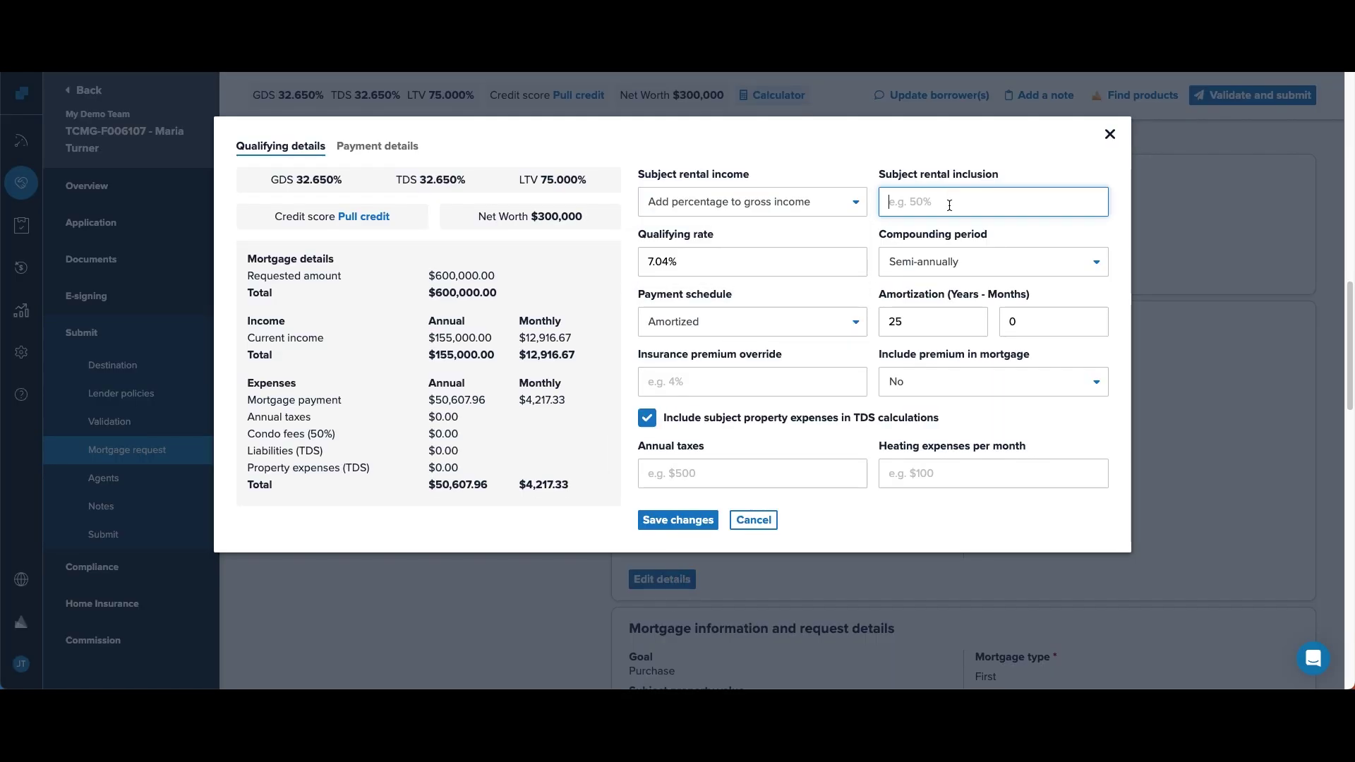
{"action": "type", "text": "50"}
{"action": "left_click", "coordinate": [736, 469]}
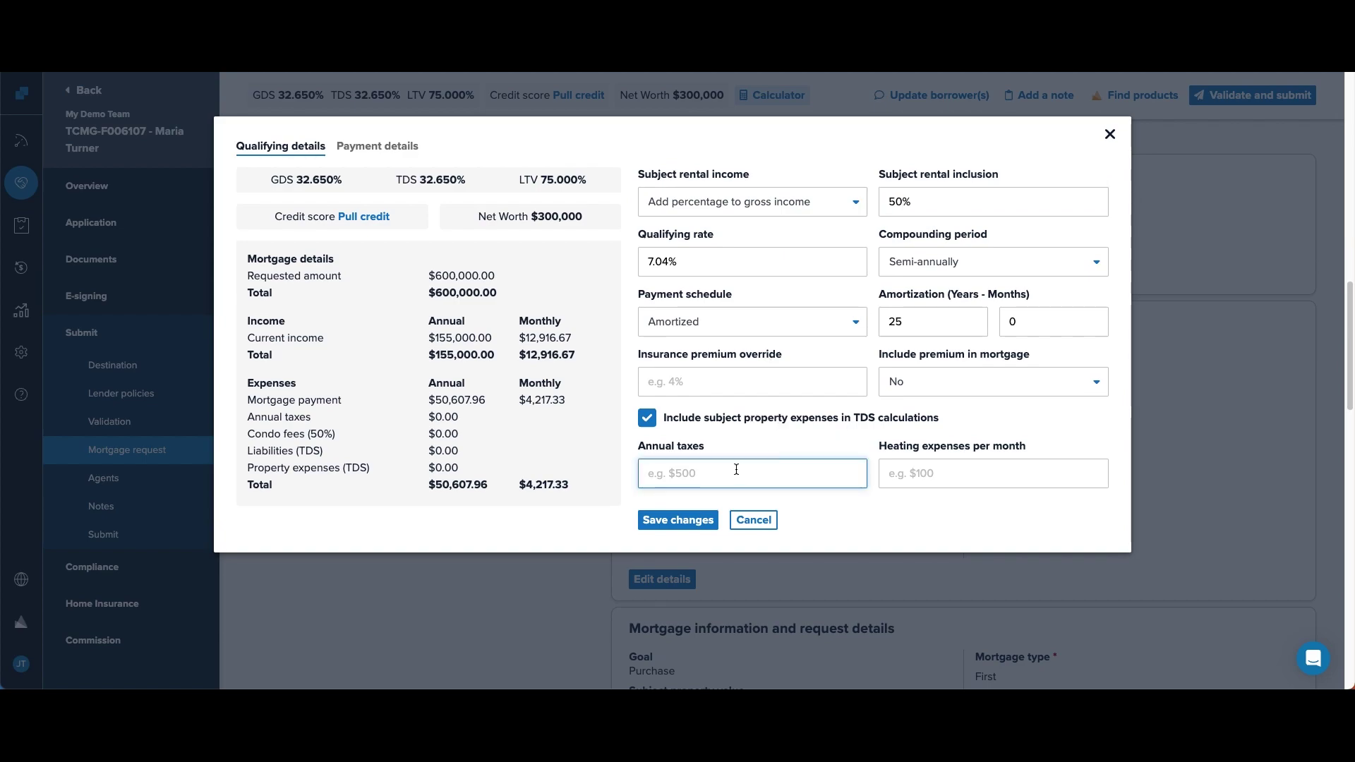
{"action": "type", "text": "4500"}
{"action": "key", "text": "Tab"}
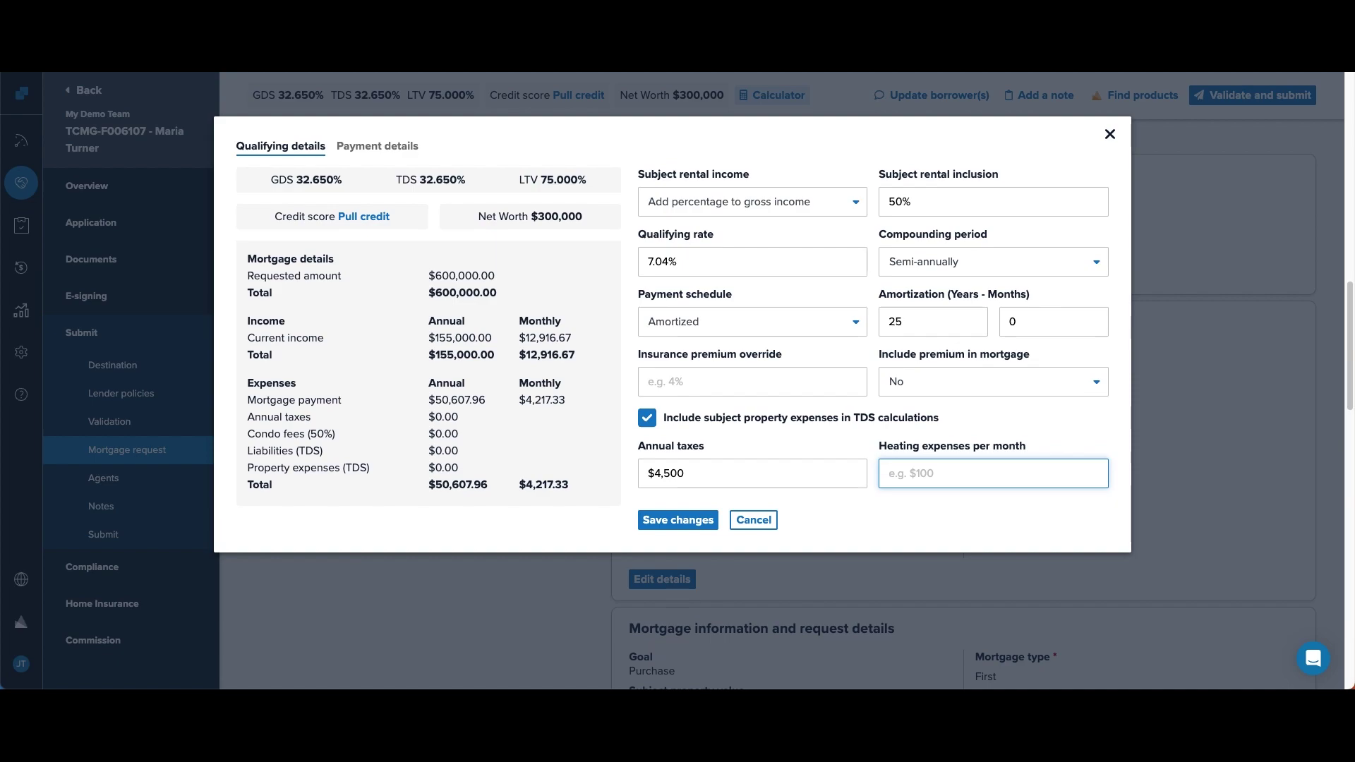
{"action": "type", "text": "125"}
{"action": "left_click", "coordinate": [676, 522]}
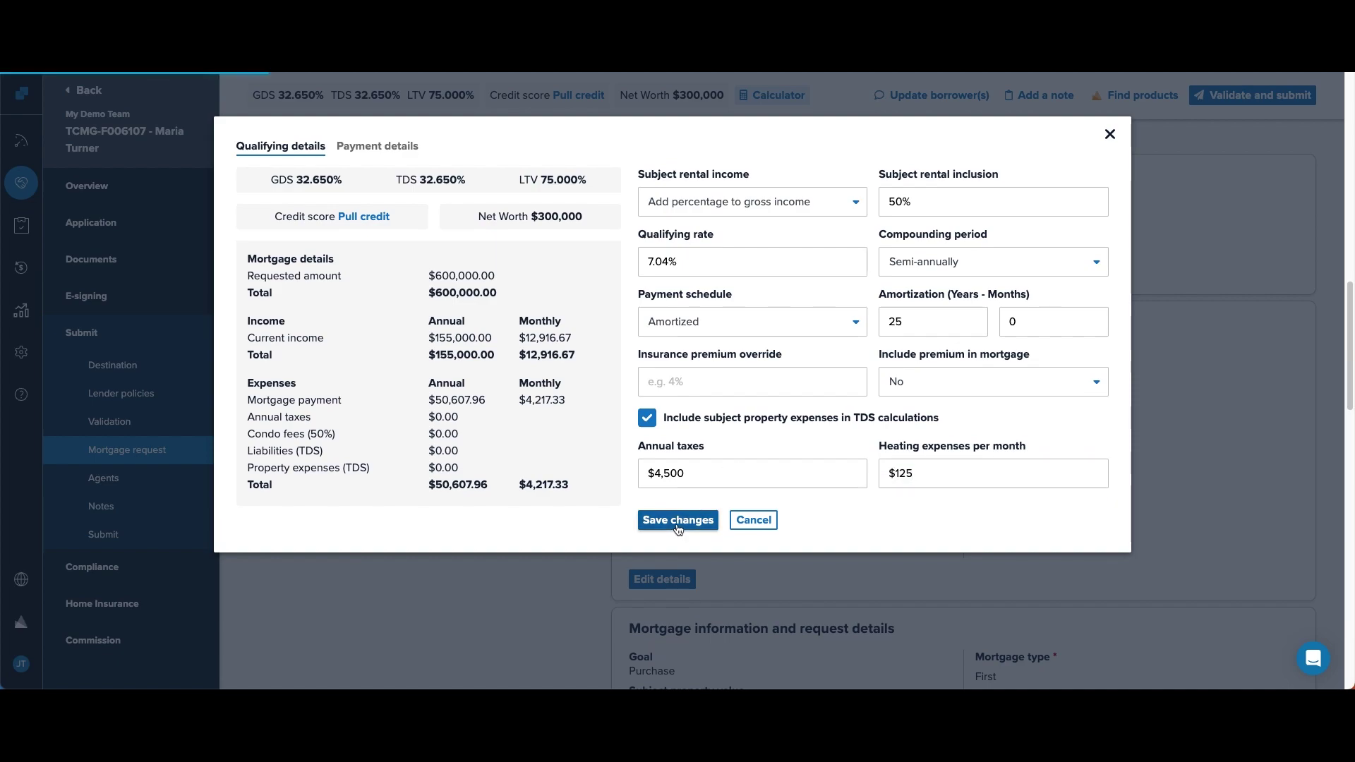
{"action": "left_click", "coordinate": [1110, 134]}
- Review the payment details in the mortgage calculator
{"action": "scroll", "coordinate": [511, 452], "scroll_direction": "down", "scroll_amount": 5}
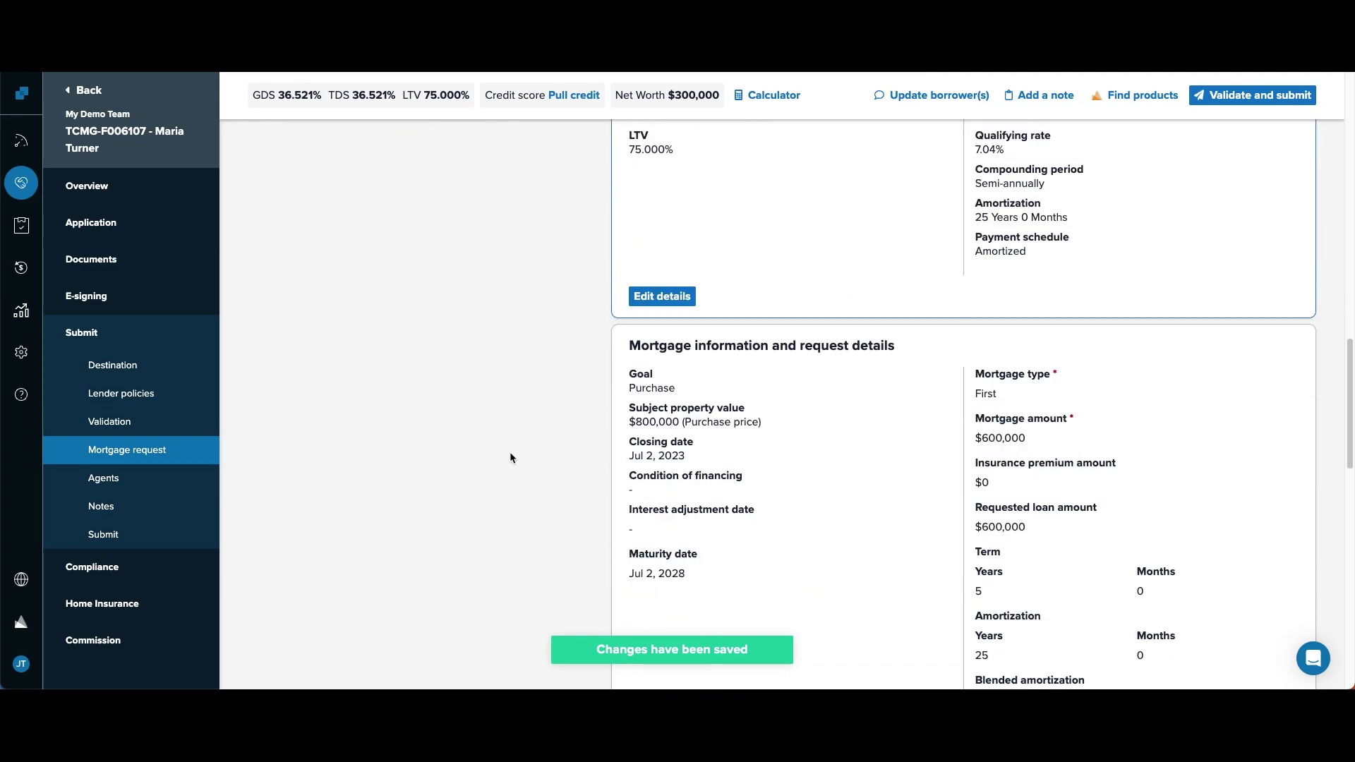
{"action": "left_click", "coordinate": [766, 94]}
{"action": "left_click", "coordinate": [377, 146]}
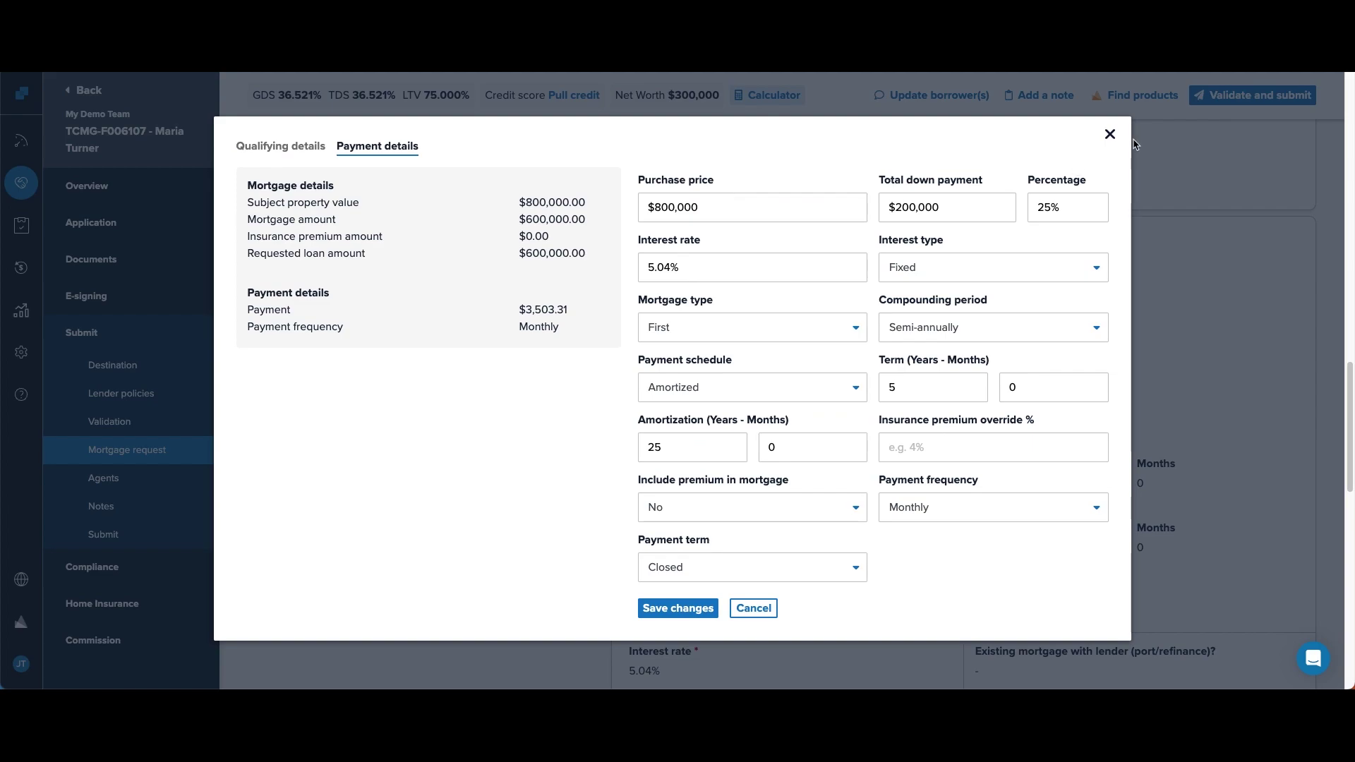
{"action": "left_click", "coordinate": [1109, 134]}
{"action": "scroll", "coordinate": [896, 399], "scroll_direction": "down", "scroll_amount": 5}
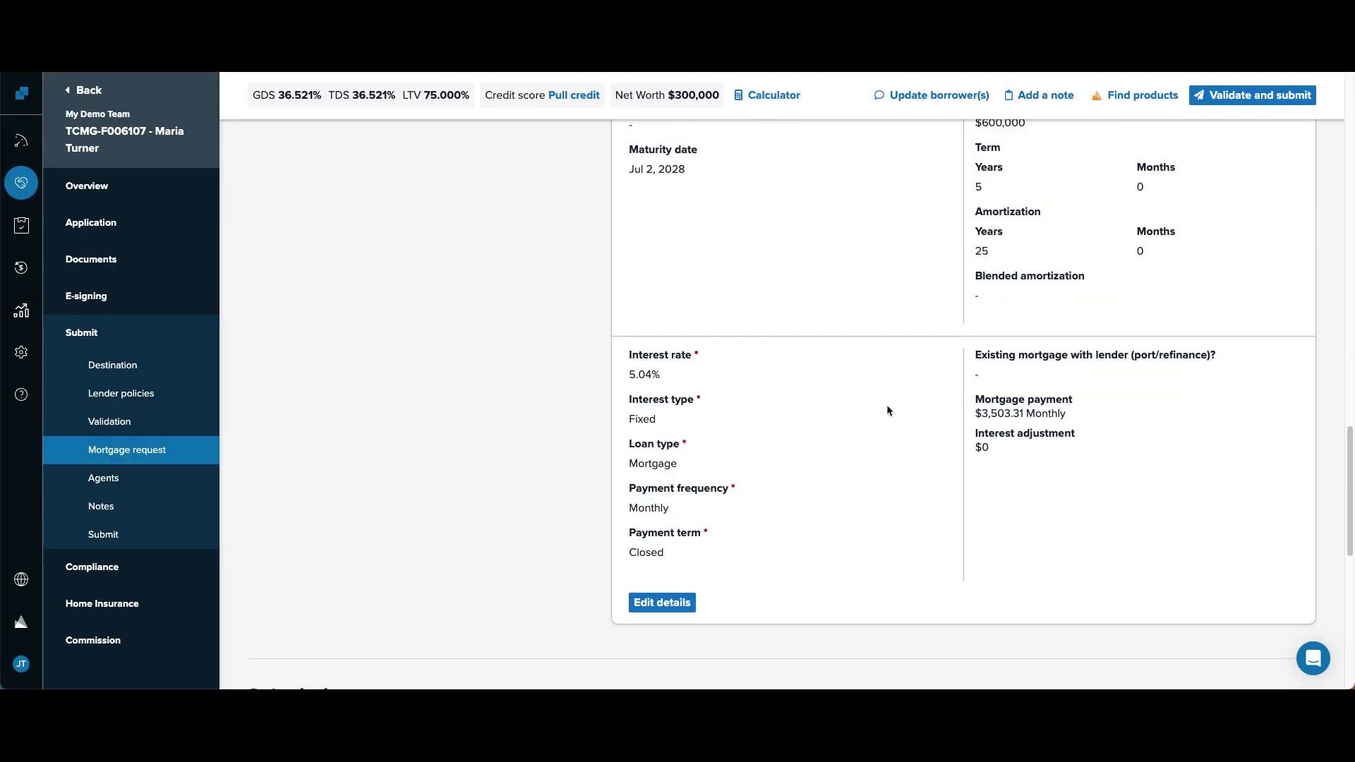
- Edit the mortgage request, mark no existing mortgage with the lender, and save it
{"action": "left_click", "coordinate": [660, 555]}
{"action": "scroll", "coordinate": [925, 417], "scroll_direction": "up", "scroll_amount": 3}
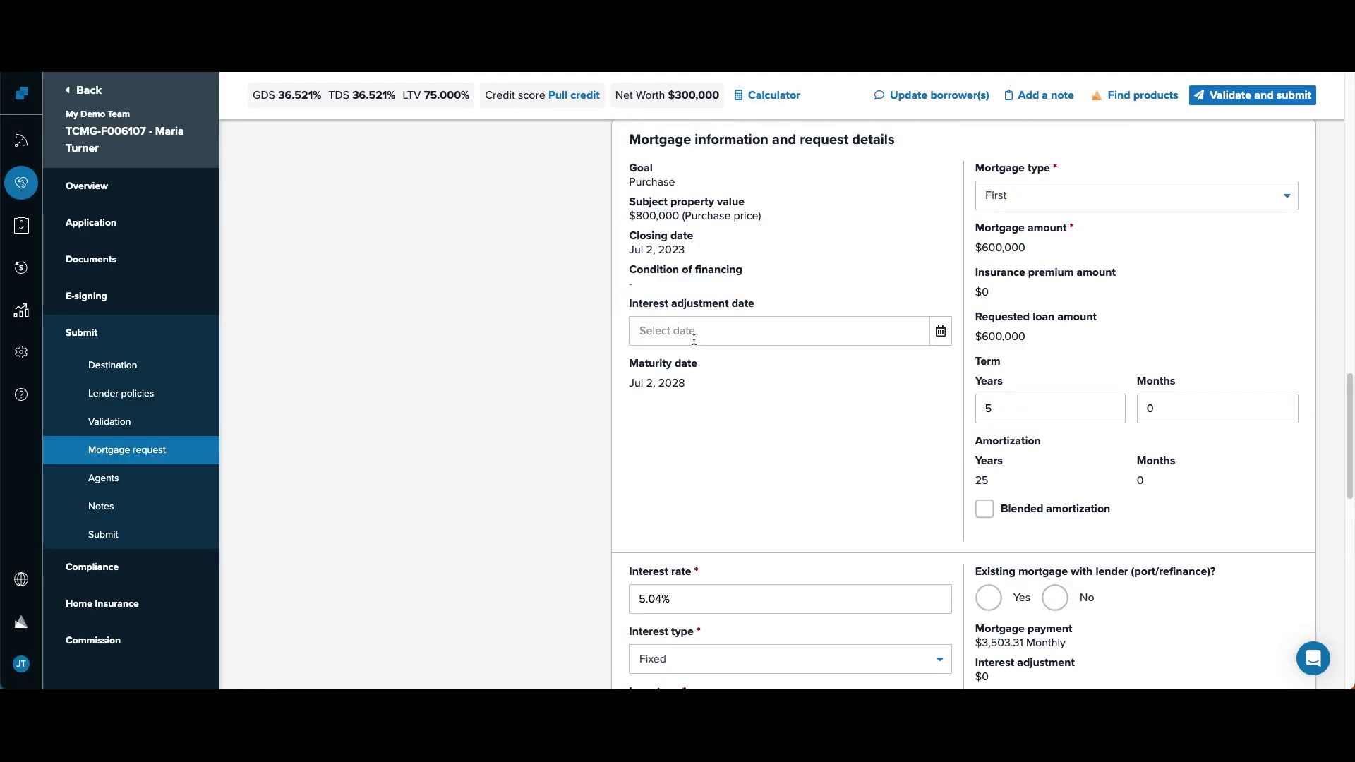
{"action": "scroll", "coordinate": [767, 399], "scroll_direction": "down", "scroll_amount": 1}
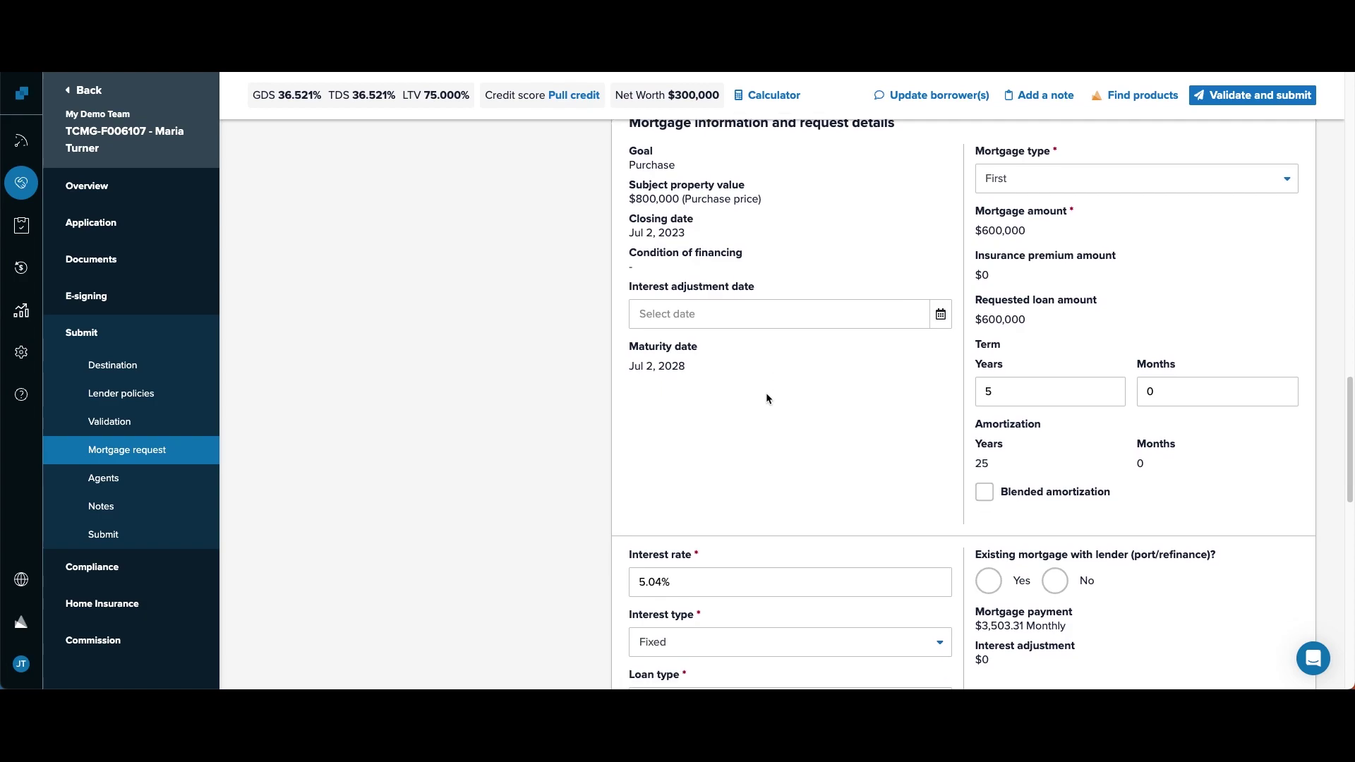
{"action": "scroll", "coordinate": [887, 340], "scroll_direction": "down", "scroll_amount": 3}
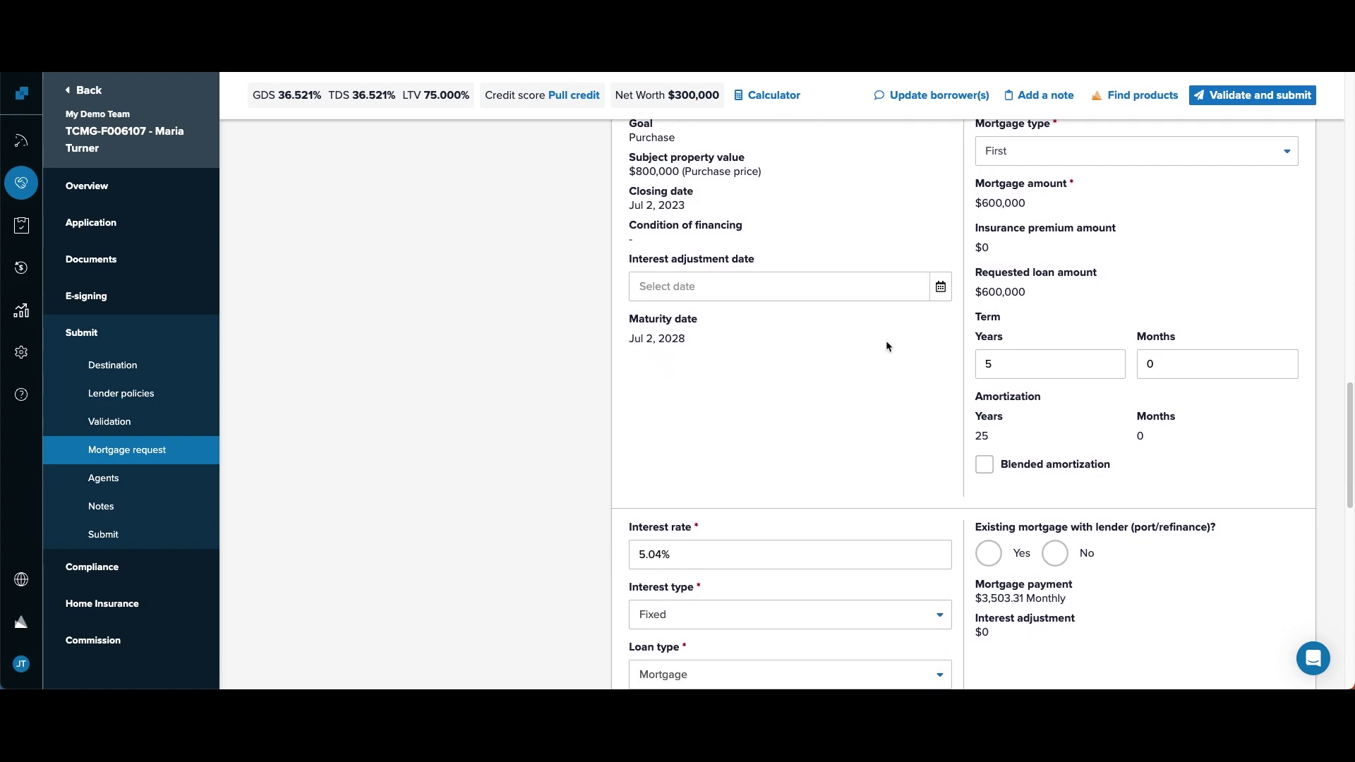
{"action": "left_click", "coordinate": [1057, 465]}
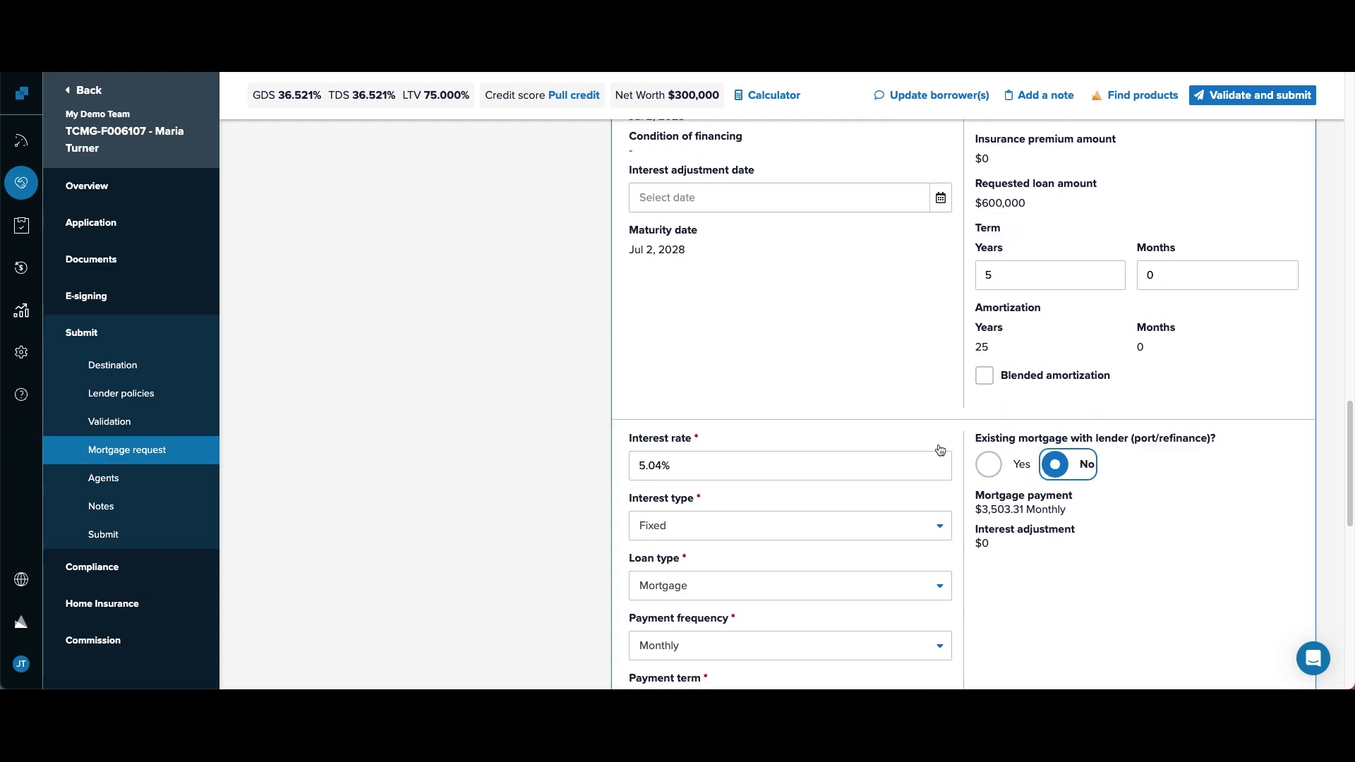
{"action": "scroll", "coordinate": [704, 462], "scroll_direction": "down", "scroll_amount": 2}
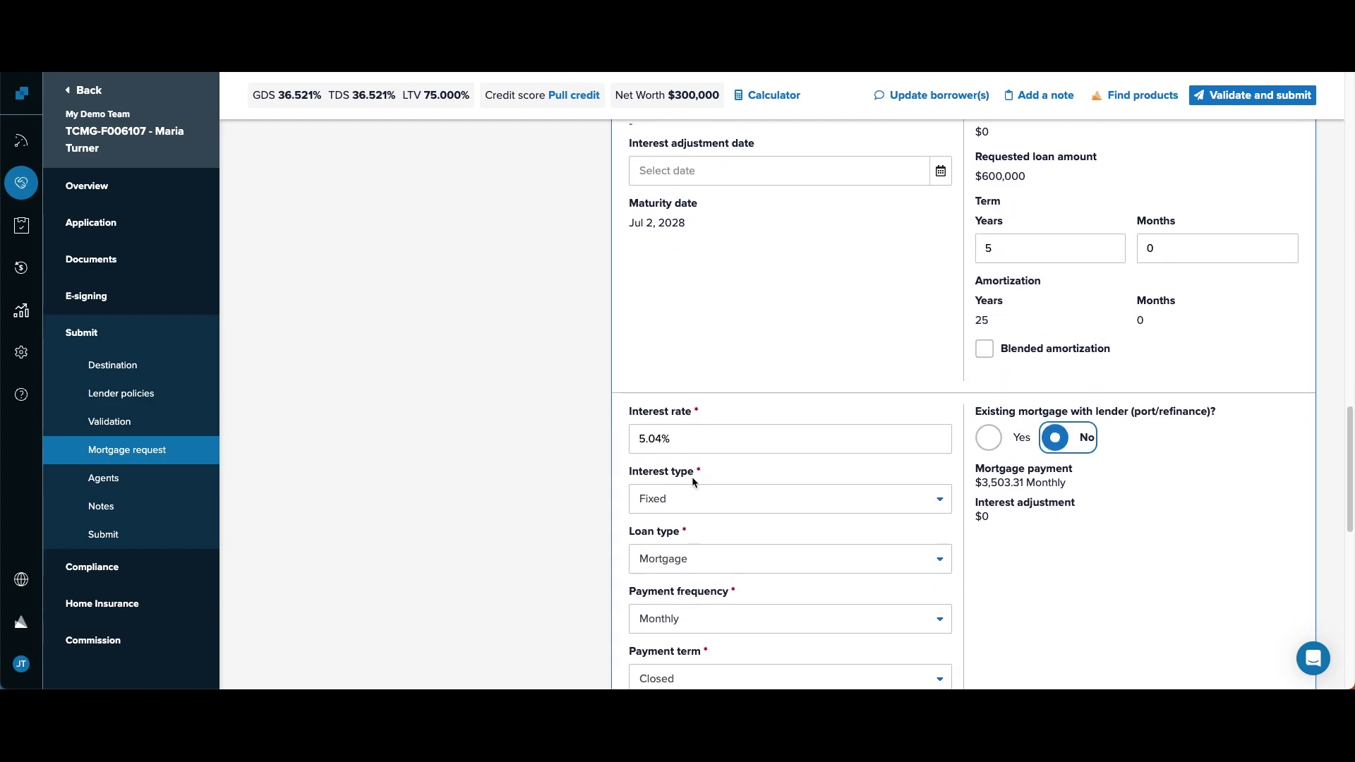
{"action": "scroll", "coordinate": [699, 574], "scroll_direction": "down", "scroll_amount": 5}
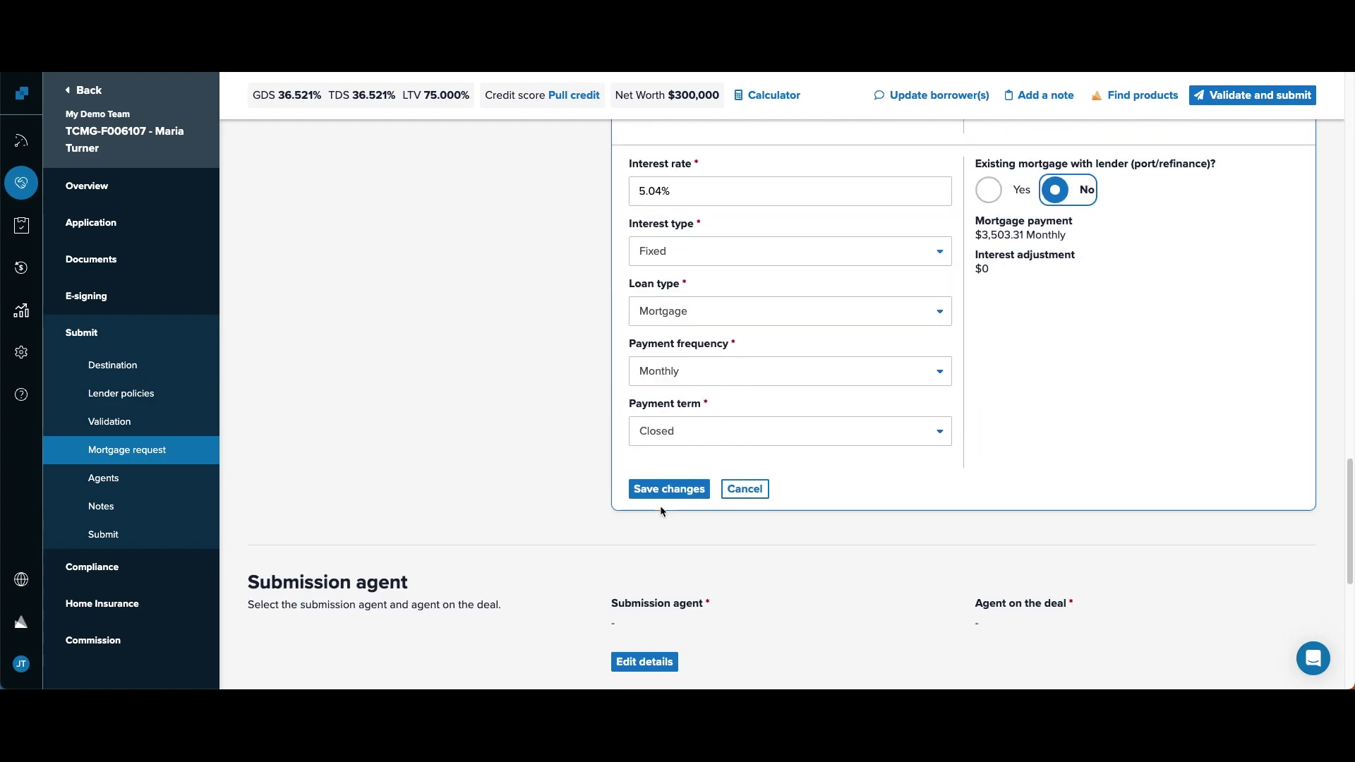
{"action": "left_click", "coordinate": [674, 489]}
{"action": "scroll", "coordinate": [514, 458], "scroll_direction": "up", "scroll_amount": 5}
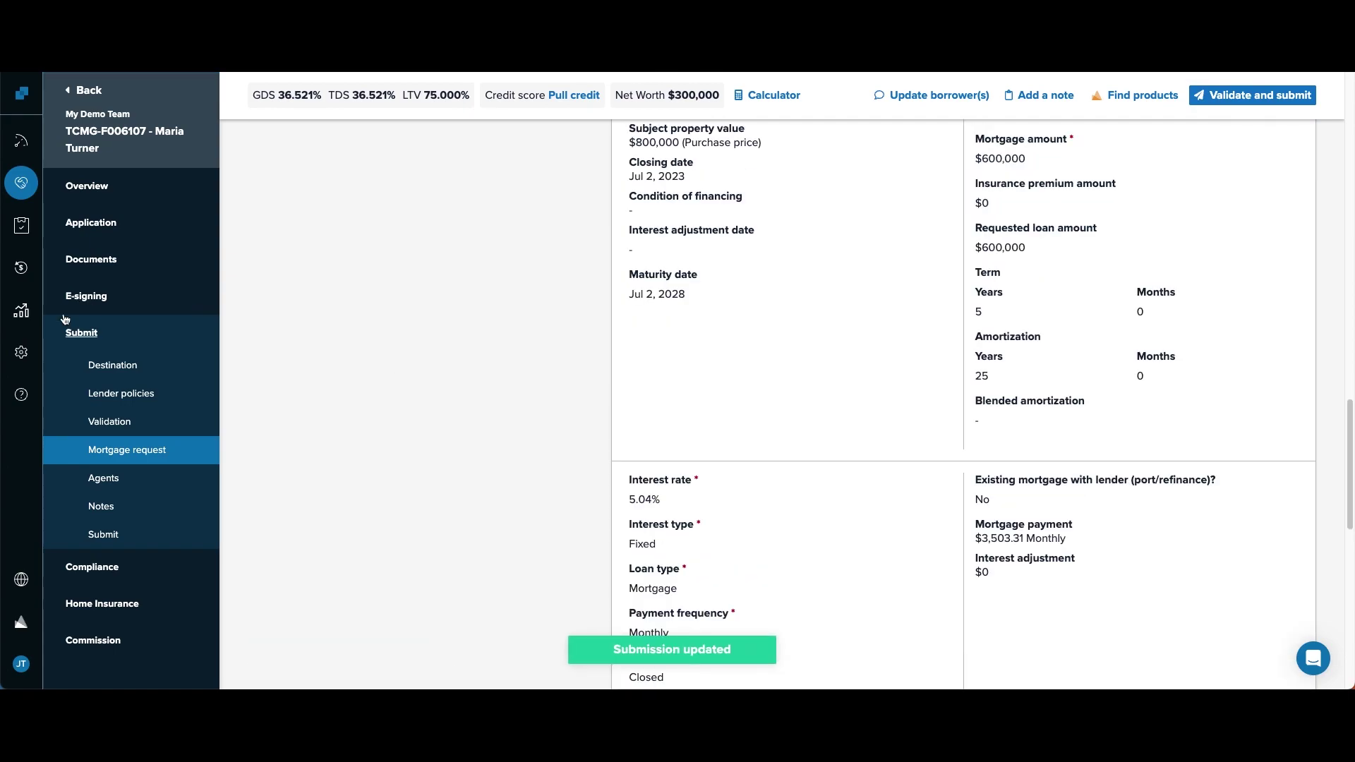
- Replace the 5.04% interest rate with 4.99% in the payment calculator and save
{"action": "left_click", "coordinate": [75, 336]}
{"action": "scroll", "coordinate": [432, 410], "scroll_direction": "down", "scroll_amount": 7}
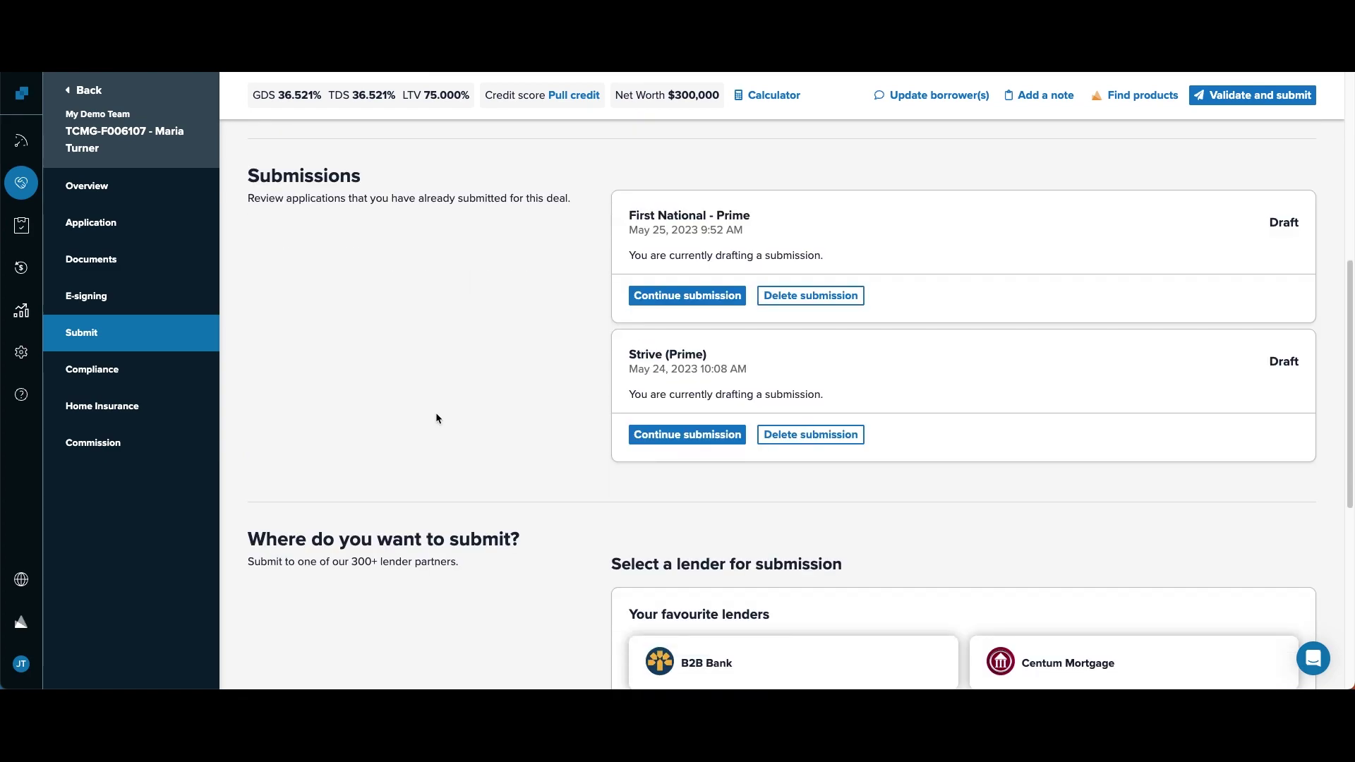
{"action": "scroll", "coordinate": [435, 417], "scroll_direction": "down", "scroll_amount": 1}
{"action": "scroll", "coordinate": [436, 418], "scroll_direction": "up", "scroll_amount": 4}
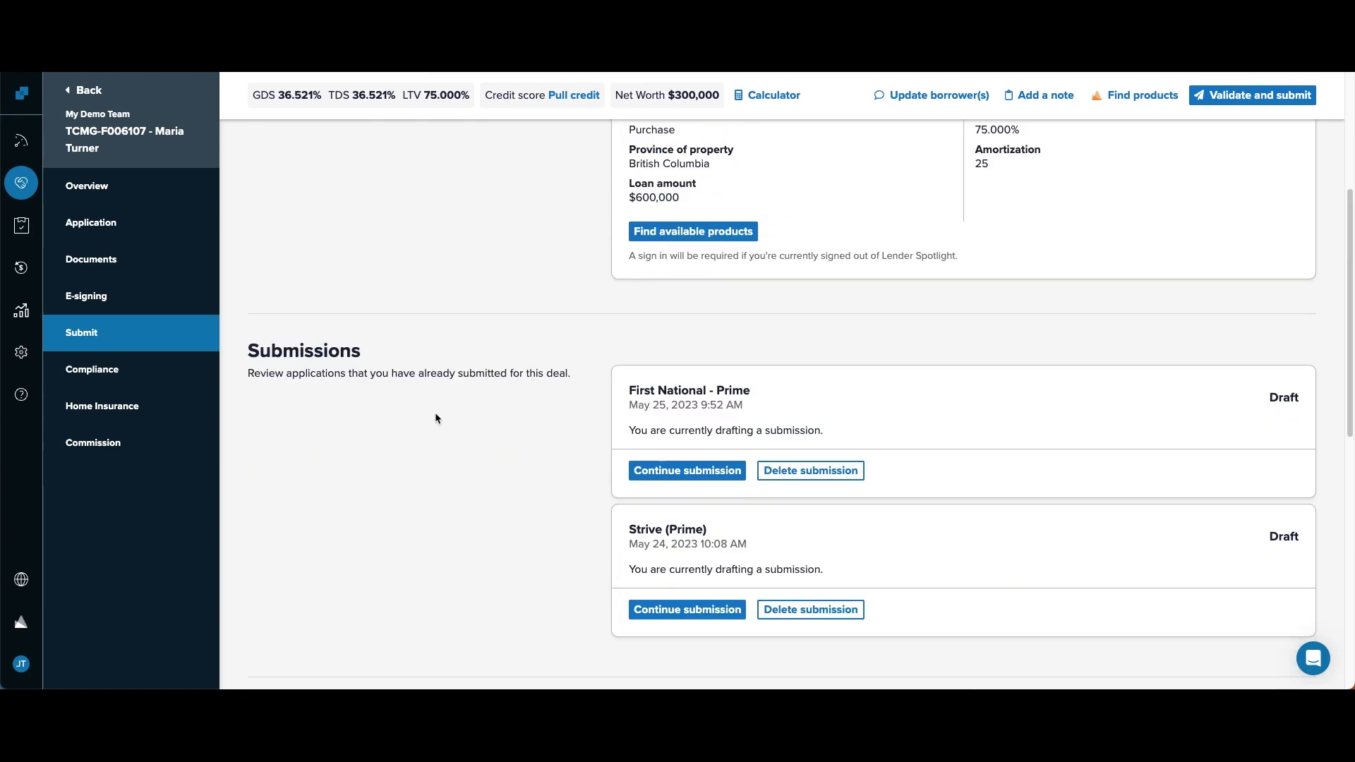
{"action": "left_click", "coordinate": [785, 104]}
{"action": "double_click", "coordinate": [710, 261]}
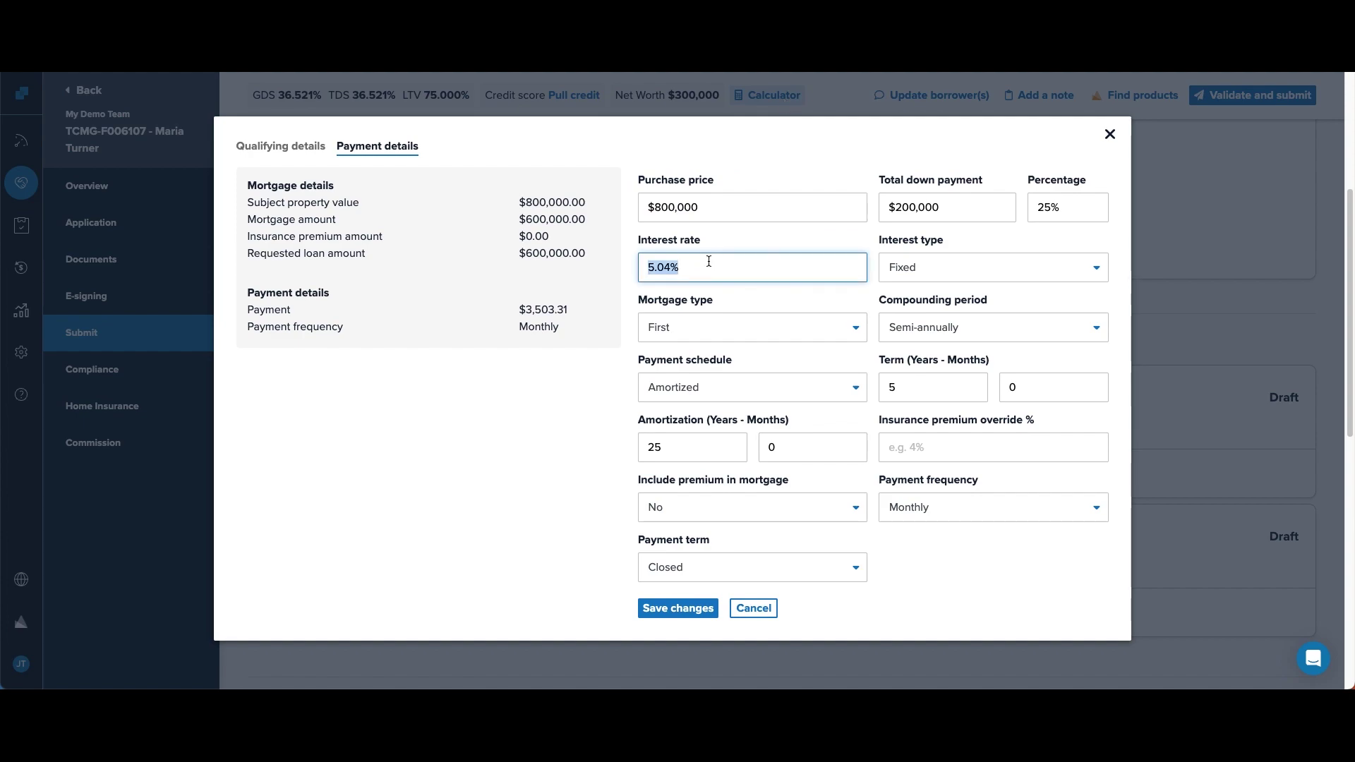
{"action": "left_click", "coordinate": [710, 261]}
{"action": "double_click", "coordinate": [710, 261]}
{"action": "type", "text": "4.99"}
{"action": "left_click", "coordinate": [678, 608]}
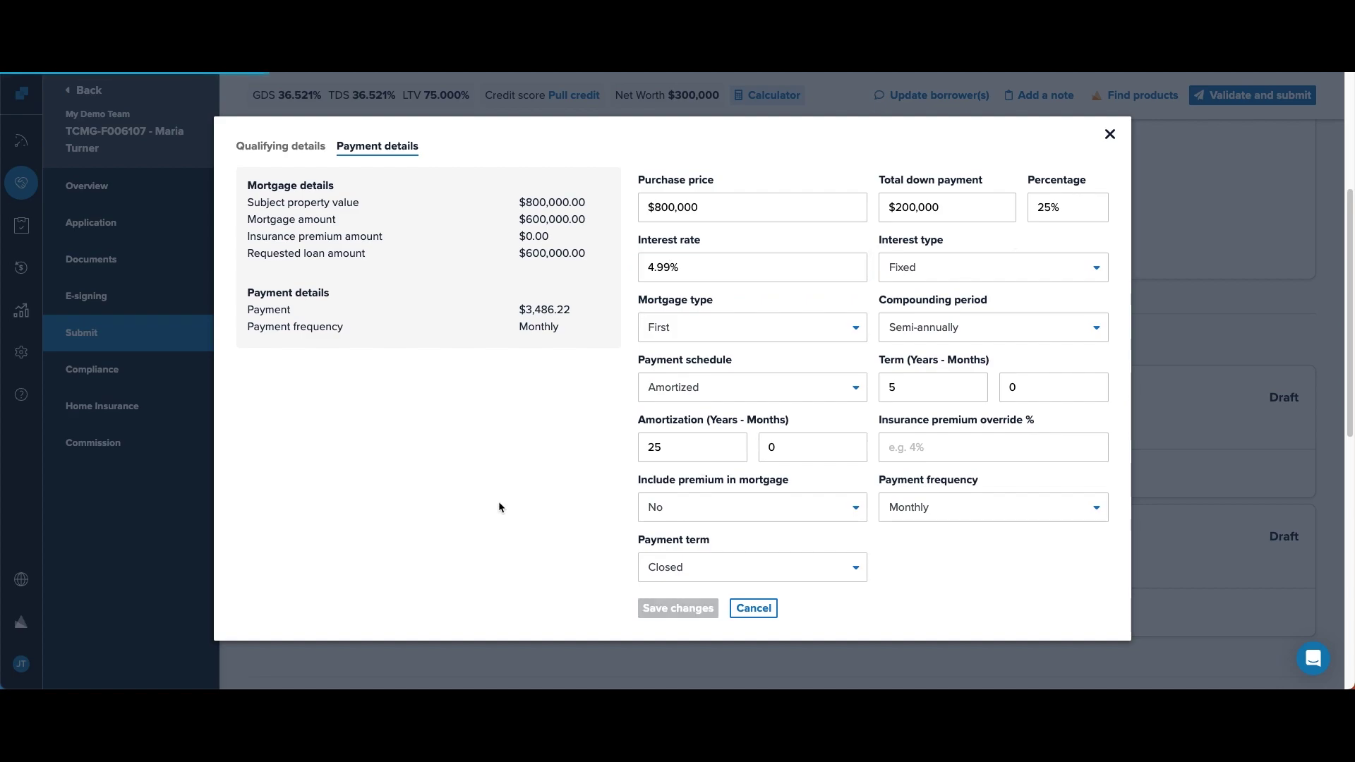
- Change the GDS/TDS subject rental inclusion from 50% to 80% and save it
{"action": "left_click", "coordinate": [1109, 134]}
{"action": "scroll", "coordinate": [637, 458], "scroll_direction": "down", "scroll_amount": 5}
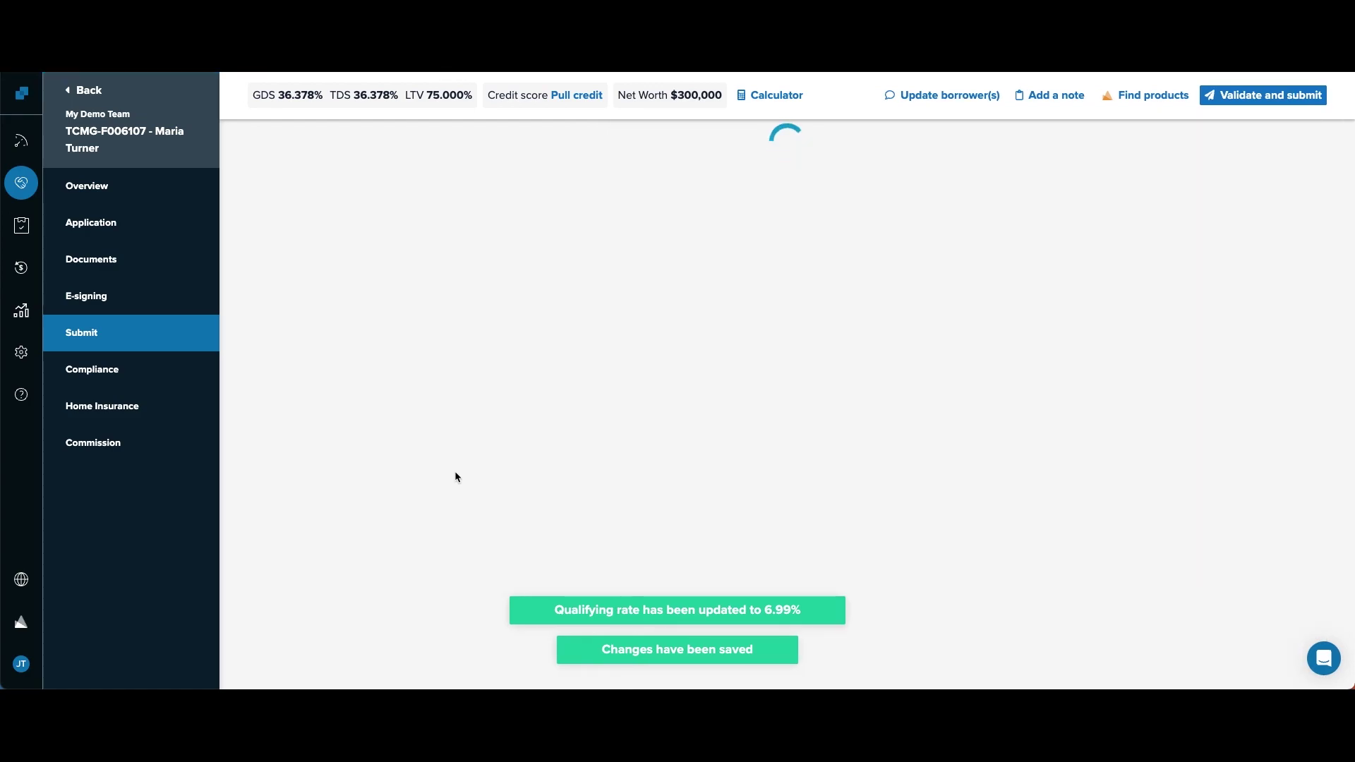
{"action": "scroll", "coordinate": [454, 468], "scroll_direction": "down", "scroll_amount": 4}
{"action": "scroll", "coordinate": [453, 471], "scroll_direction": "down", "scroll_amount": 10}
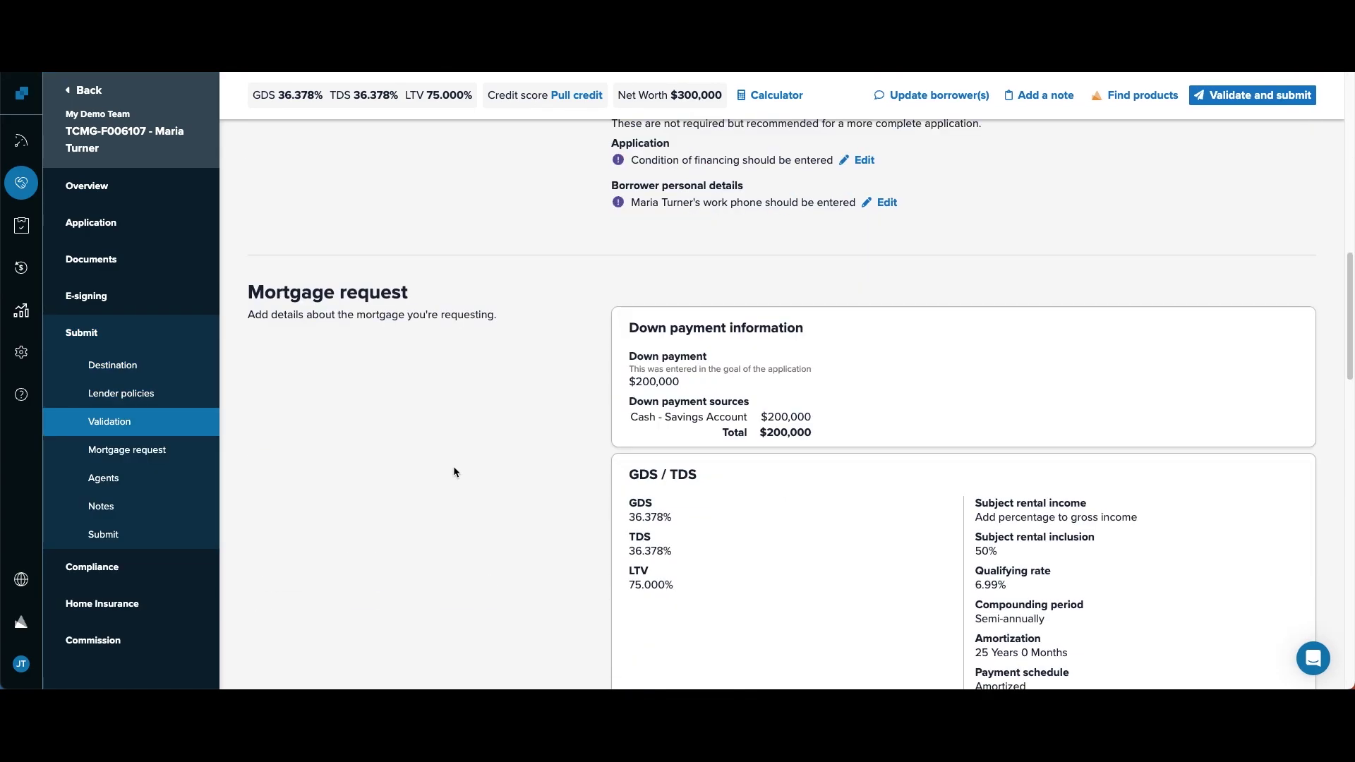
{"action": "scroll", "coordinate": [730, 474], "scroll_direction": "down", "scroll_amount": 6}
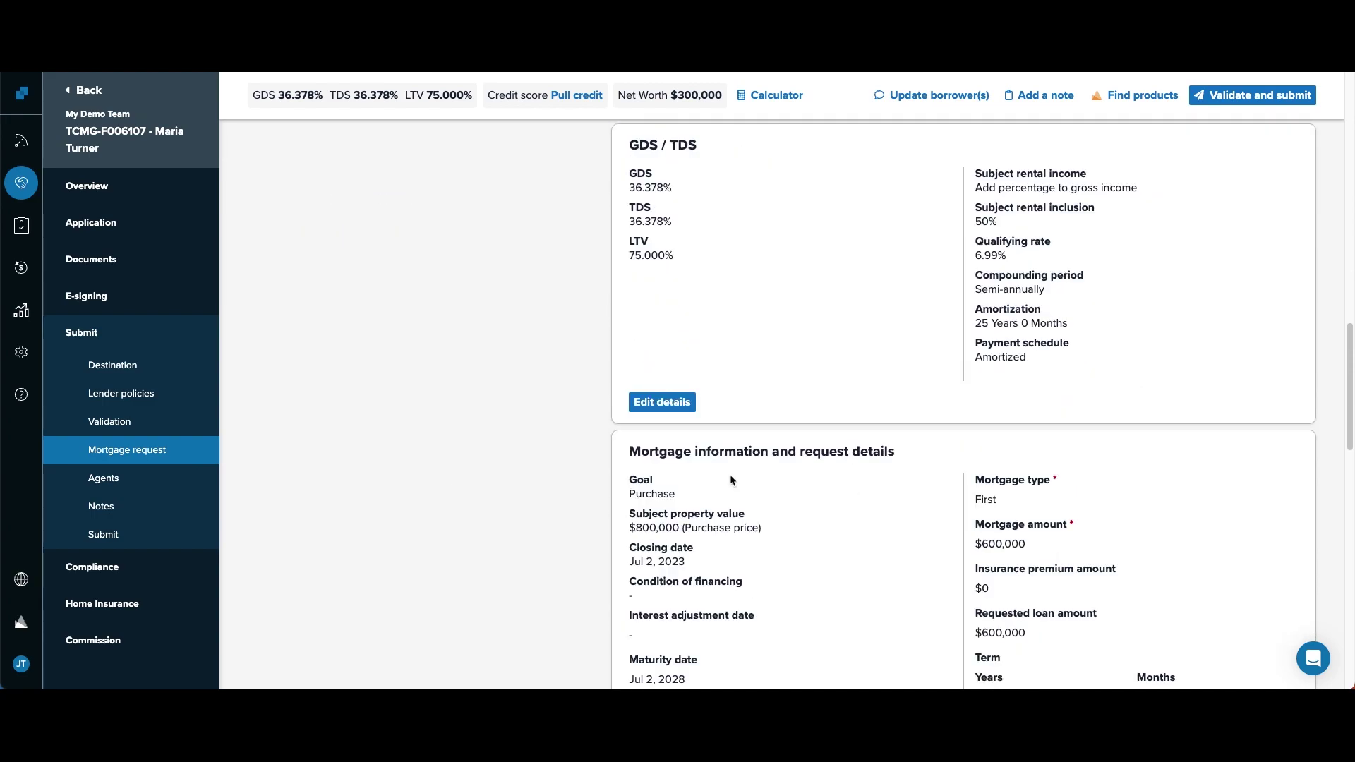
{"action": "scroll", "coordinate": [768, 402], "scroll_direction": "up", "scroll_amount": 3}
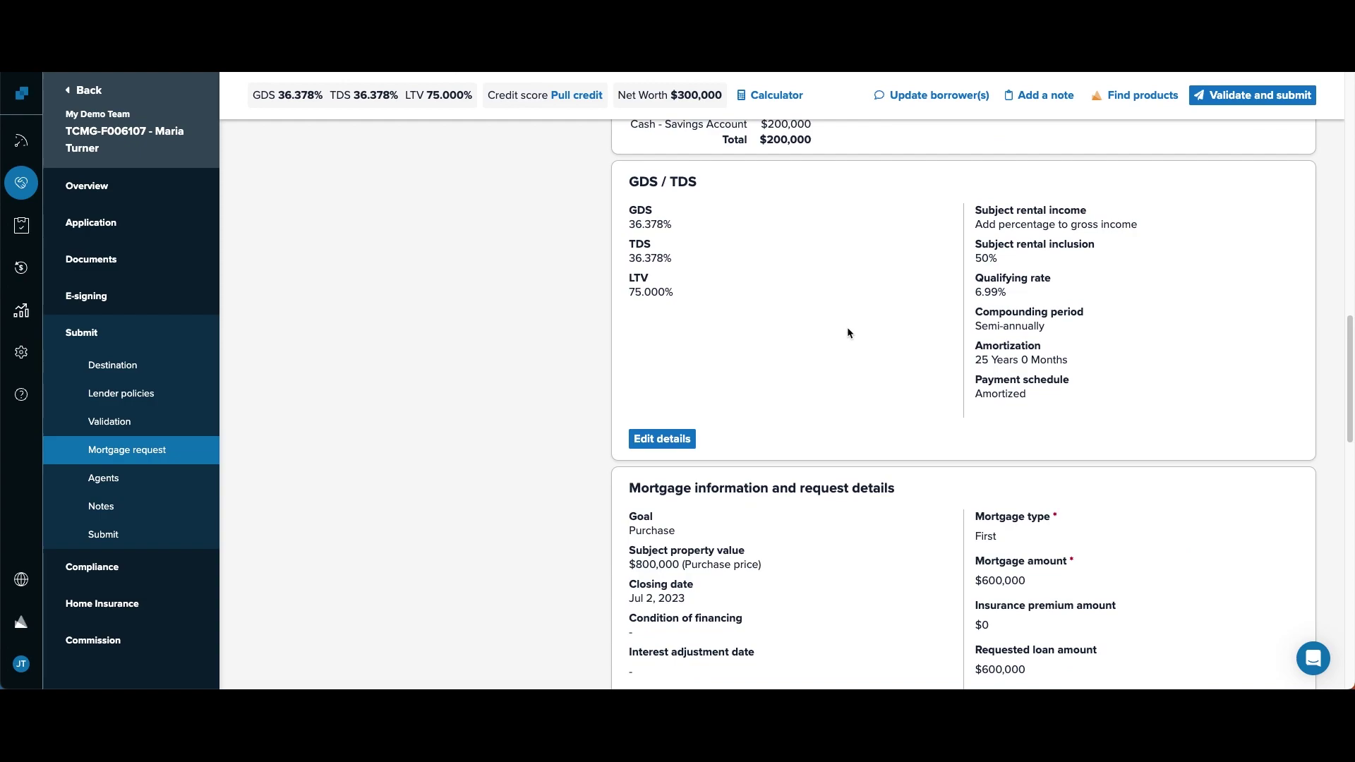
{"action": "left_click", "coordinate": [662, 438]}
{"action": "left_click", "coordinate": [966, 200]}
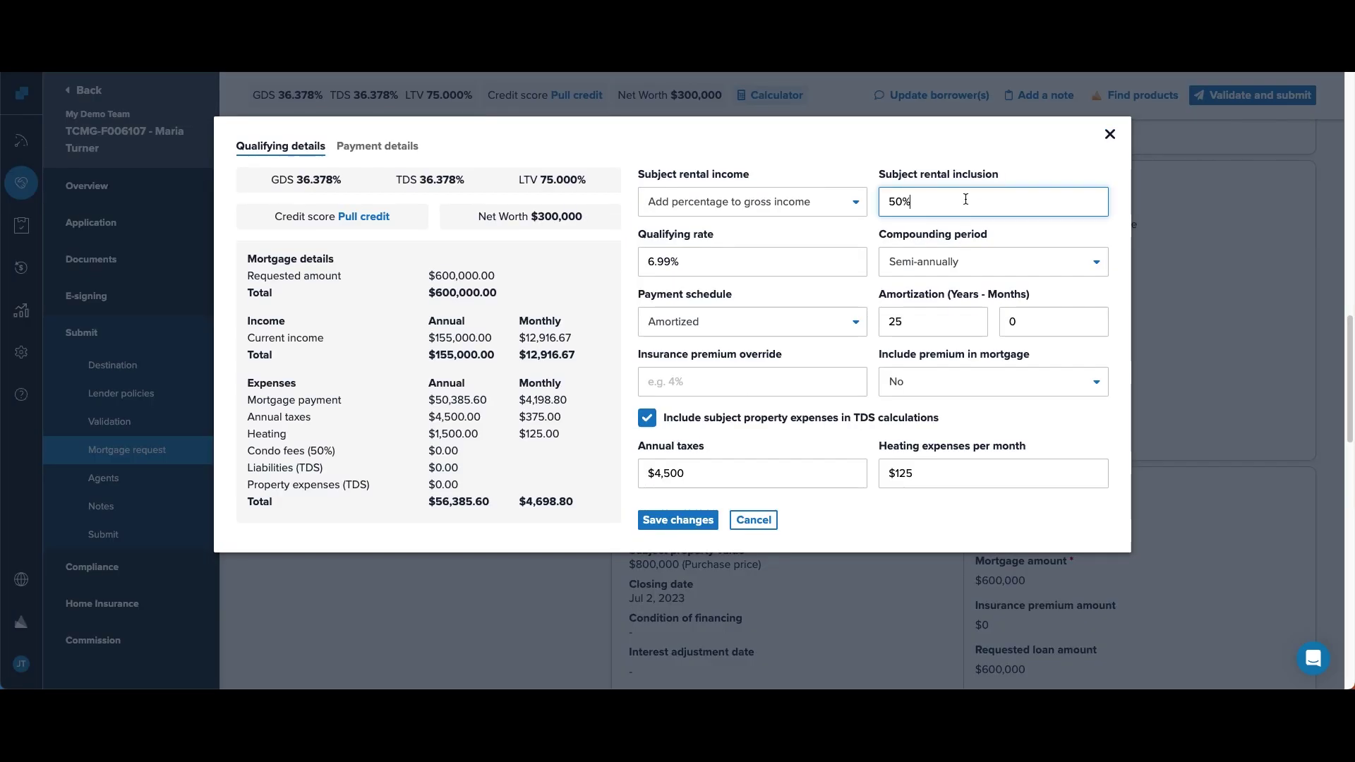
{"action": "triple_click", "coordinate": [964, 199]}
{"action": "type", "text": "80%"}
{"action": "left_click", "coordinate": [715, 520]}
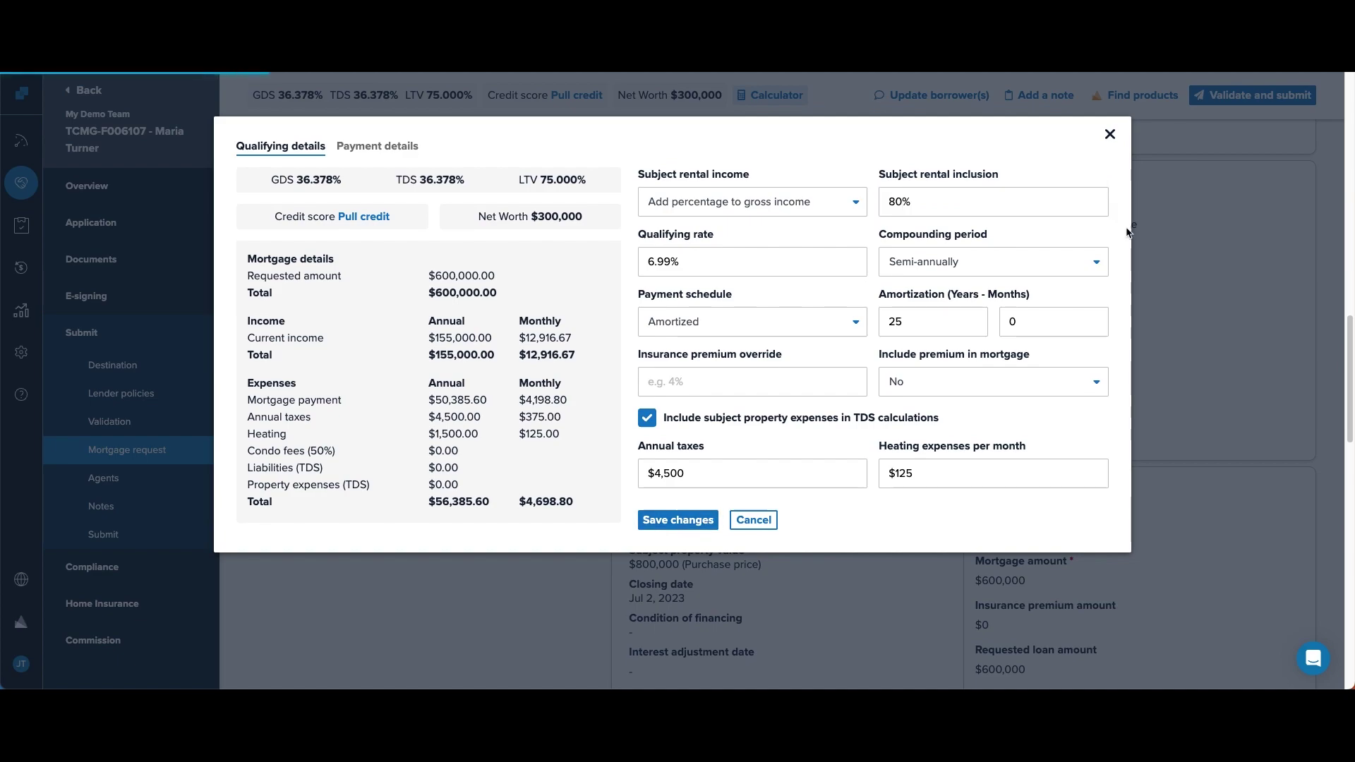
{"action": "left_click", "coordinate": [1109, 134]}
{"action": "scroll", "coordinate": [592, 476], "scroll_direction": "down", "scroll_amount": 3}
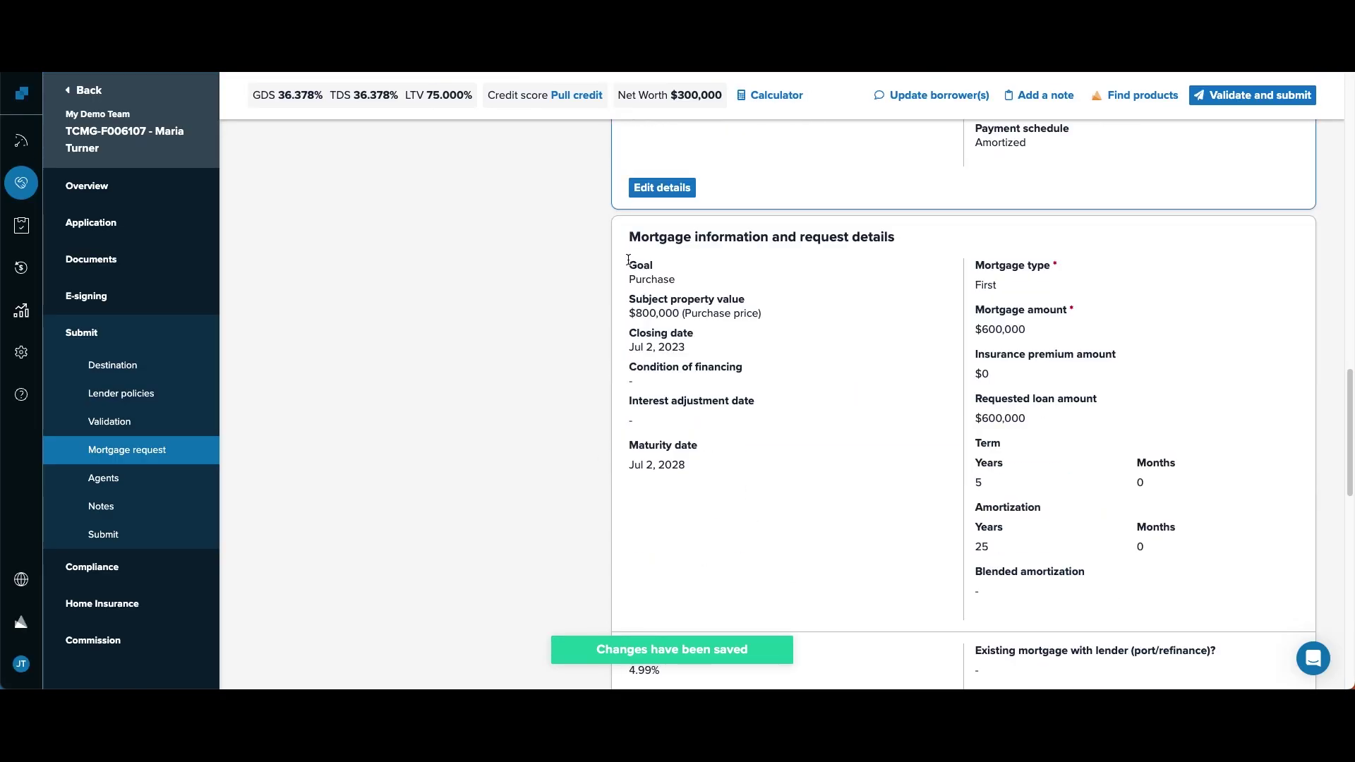
{"action": "scroll", "coordinate": [868, 337], "scroll_direction": "down", "scroll_amount": 4}
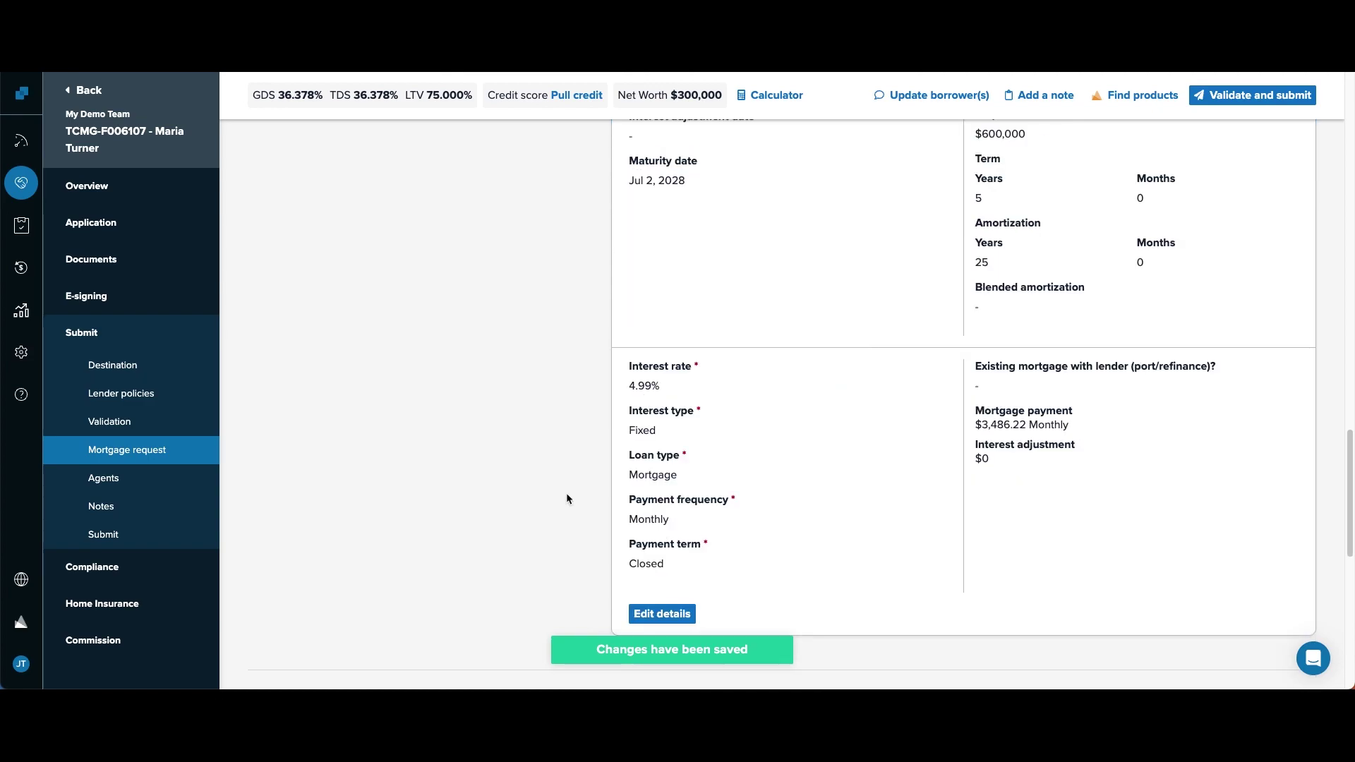
{"action": "scroll", "coordinate": [522, 447], "scroll_direction": "down", "scroll_amount": 1}
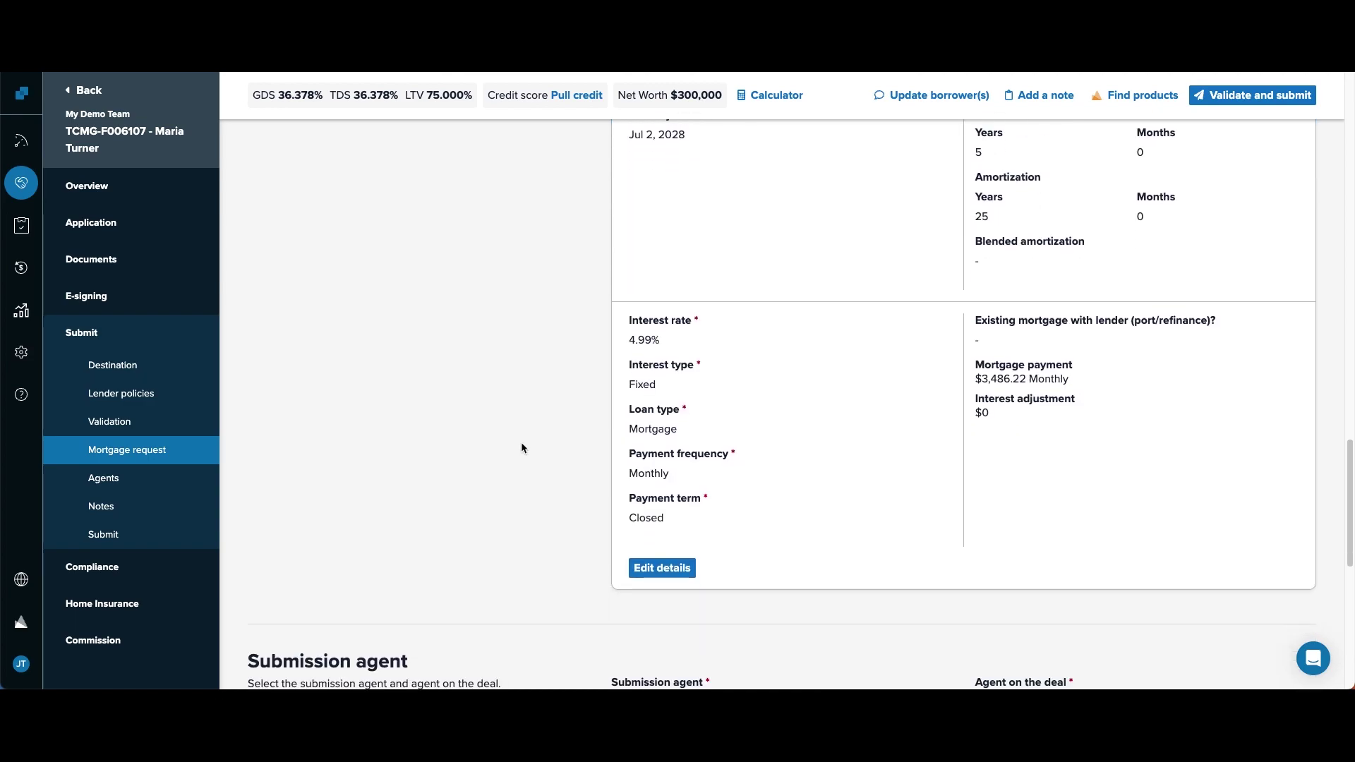
{"action": "left_click", "coordinate": [76, 335]}
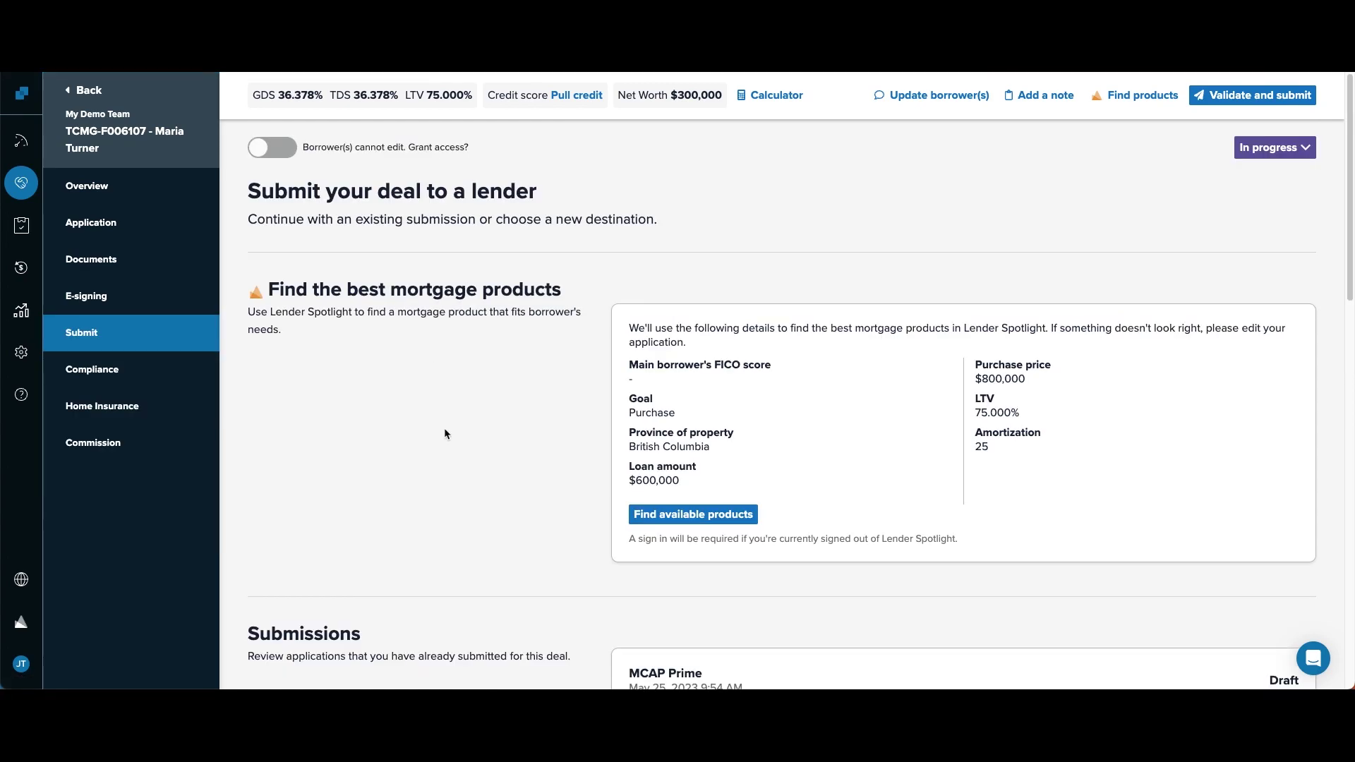
{"action": "scroll", "coordinate": [445, 428], "scroll_direction": "down", "scroll_amount": 5}
{"action": "scroll", "coordinate": [679, 385], "scroll_direction": "down", "scroll_amount": 2}
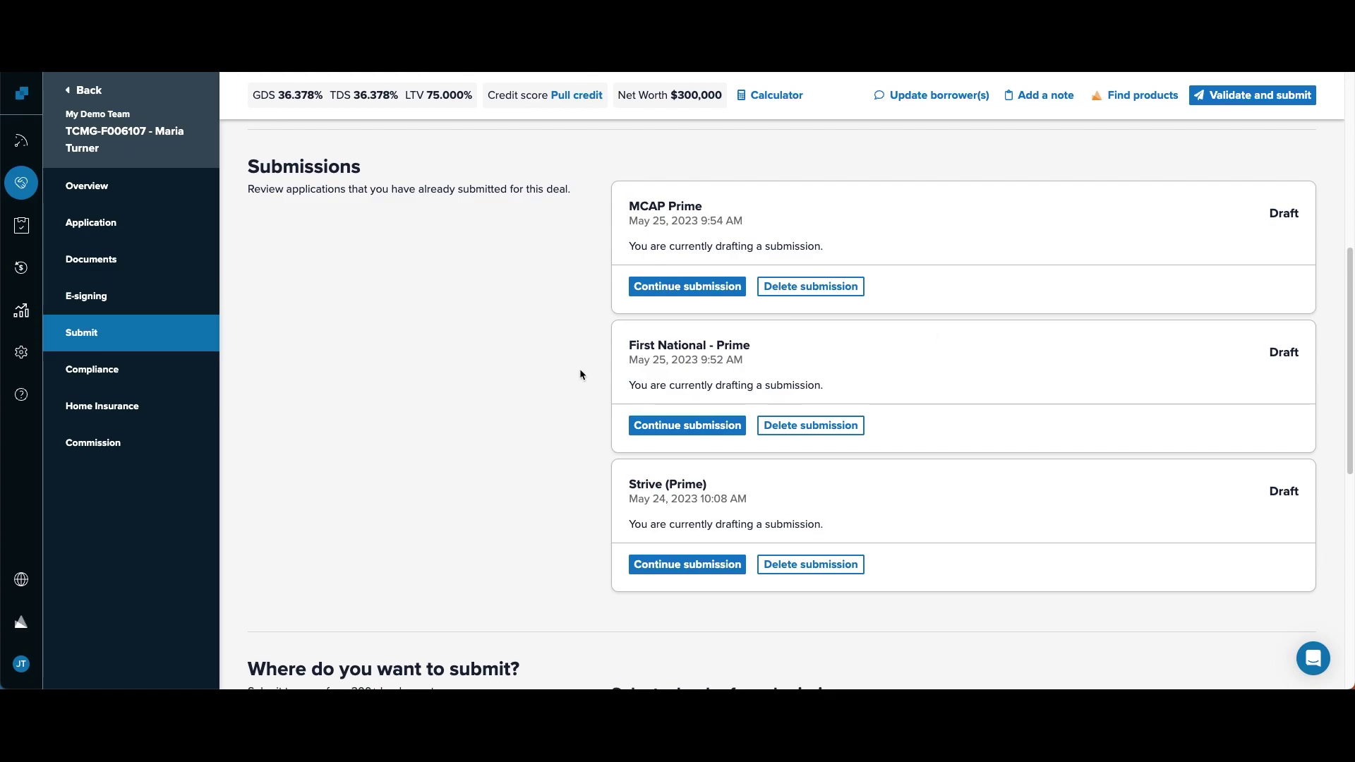
{"action": "left_click", "coordinate": [658, 423]}
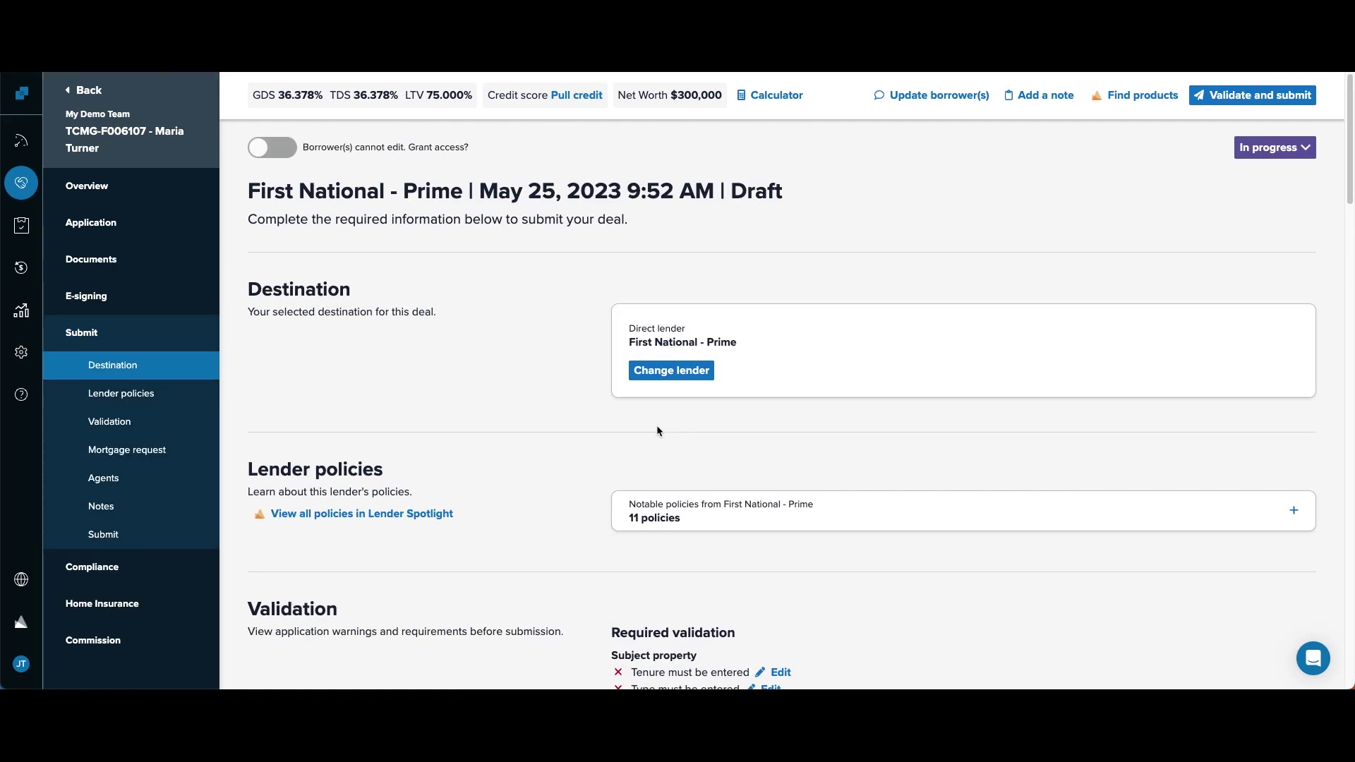
{"action": "scroll", "coordinate": [522, 457], "scroll_direction": "down", "scroll_amount": 15}
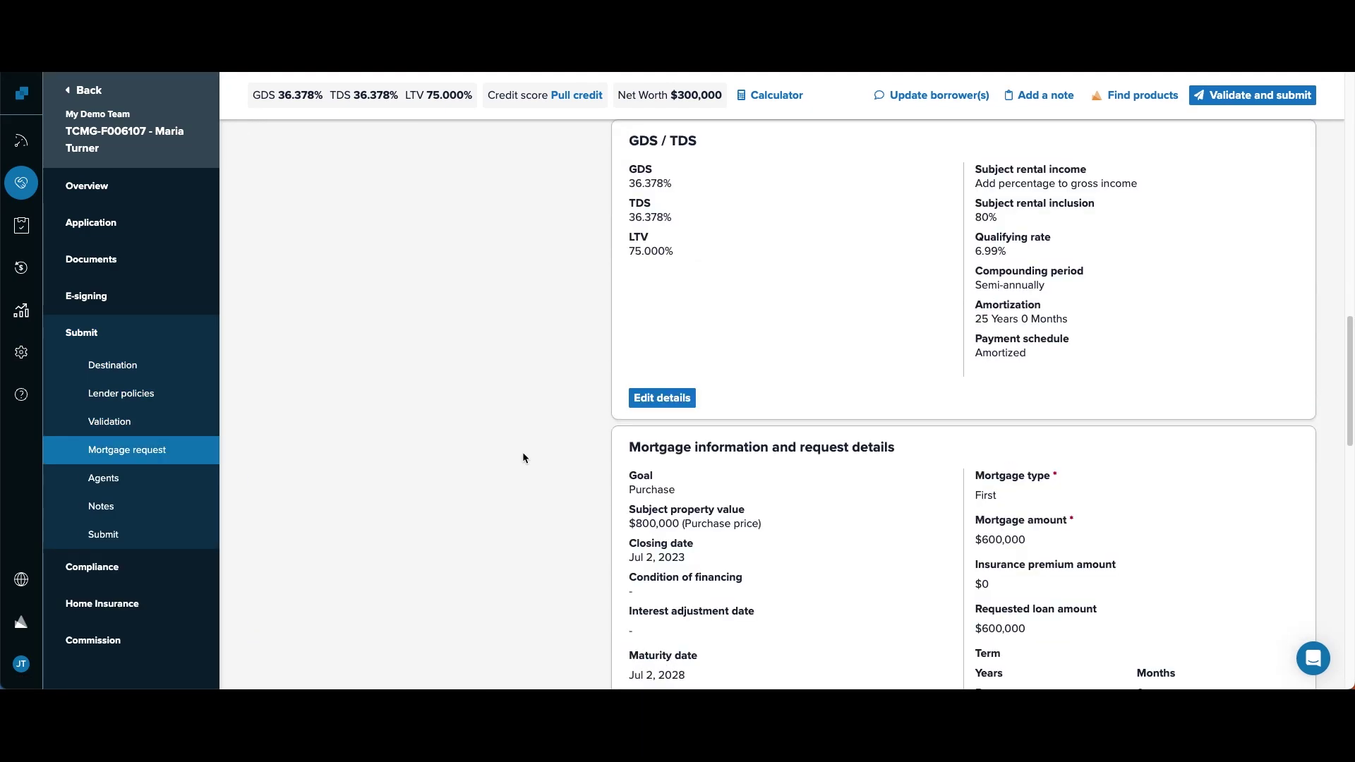
{"action": "scroll", "coordinate": [522, 458], "scroll_direction": "down", "scroll_amount": 6}
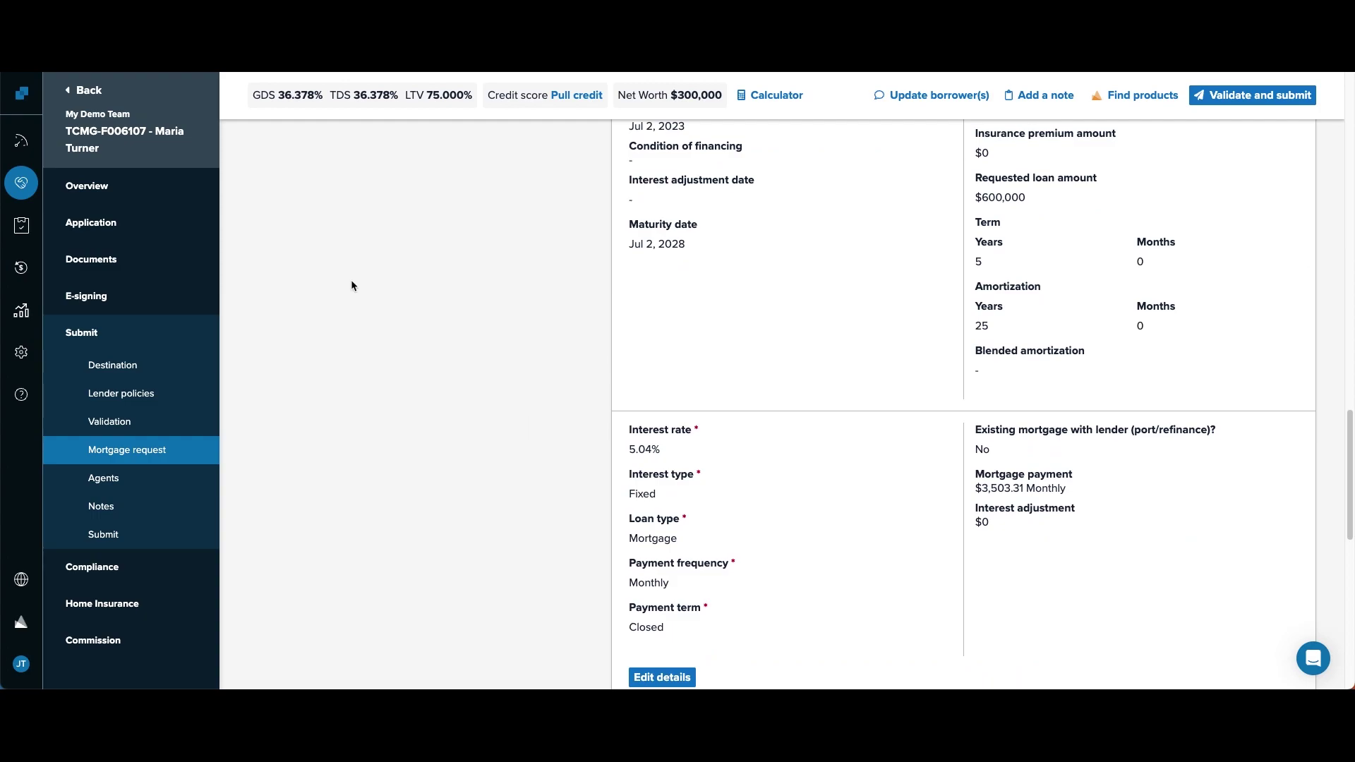
{"action": "left_click", "coordinate": [63, 336]}
{"action": "scroll", "coordinate": [353, 410], "scroll_direction": "down", "scroll_amount": 4}
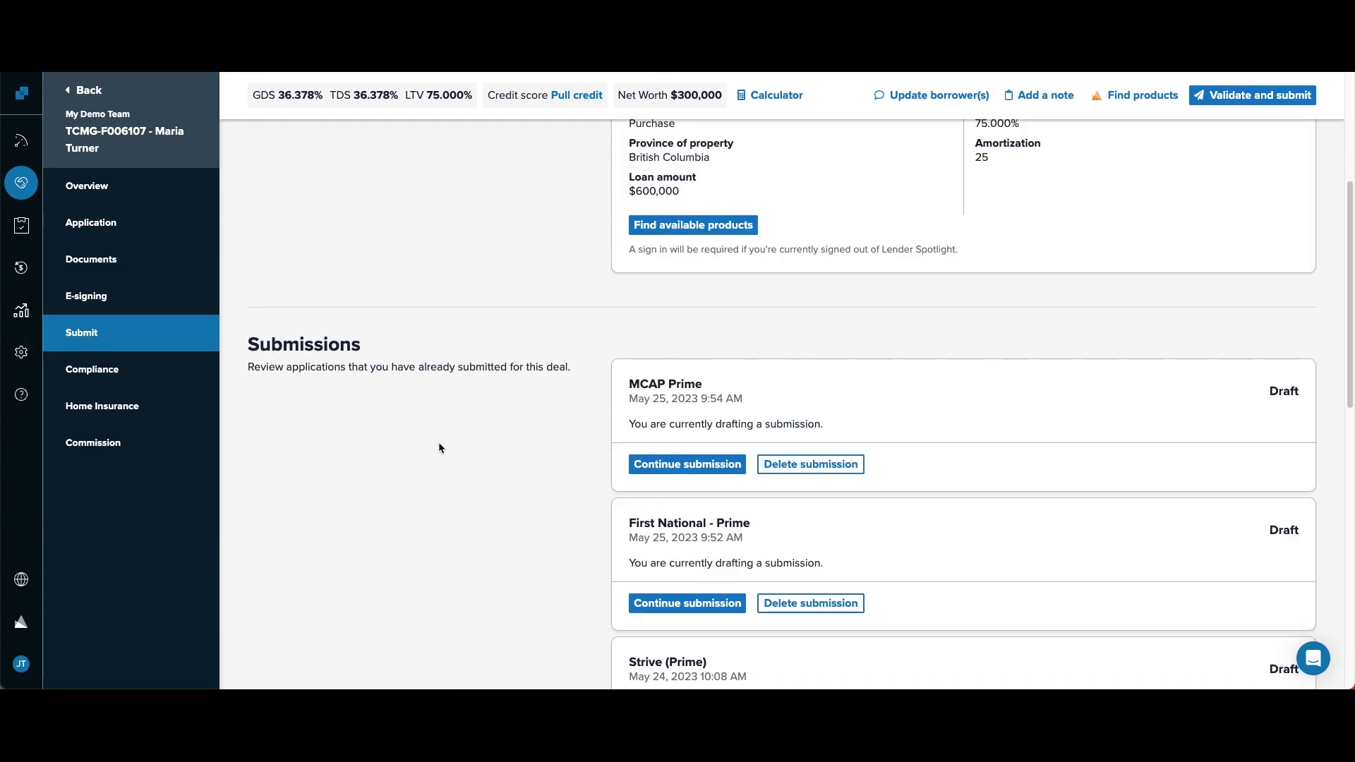
{"action": "scroll", "coordinate": [548, 474], "scroll_direction": "down", "scroll_amount": 3}
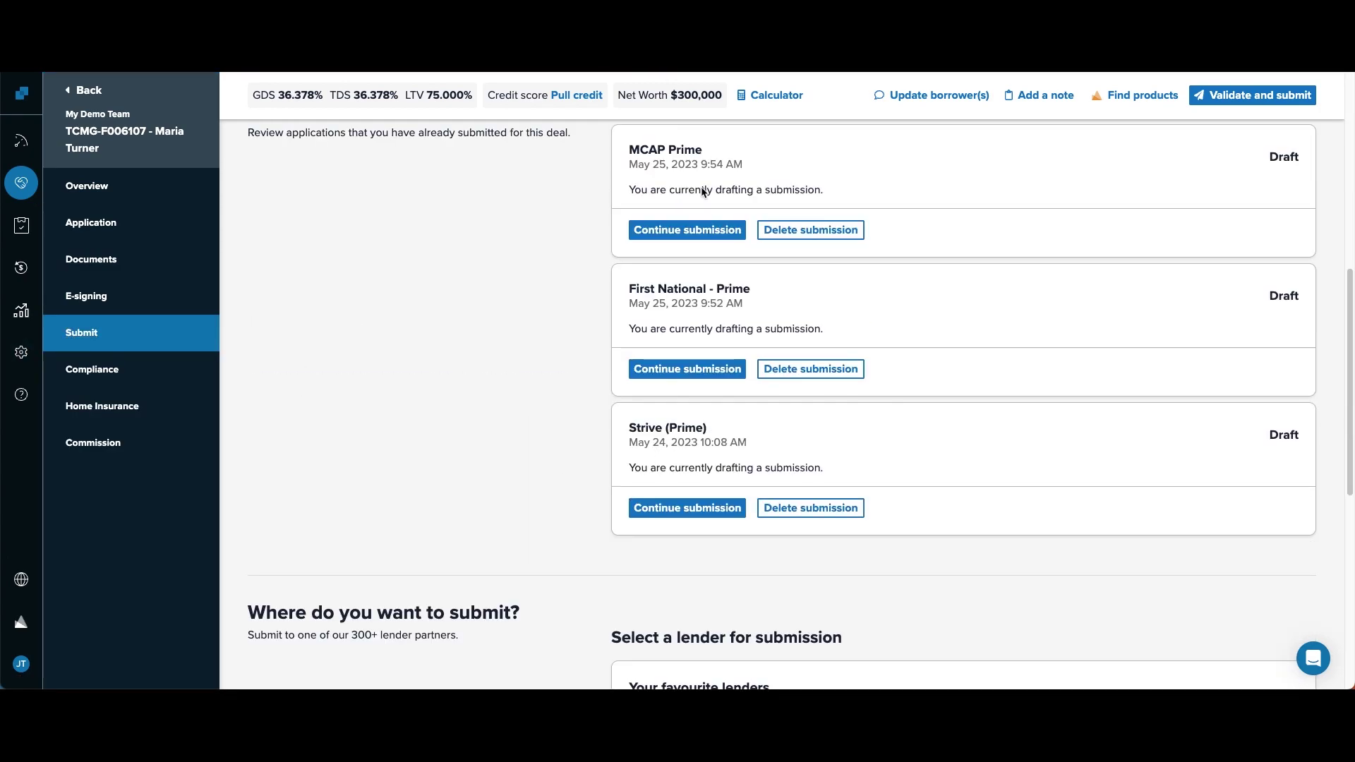